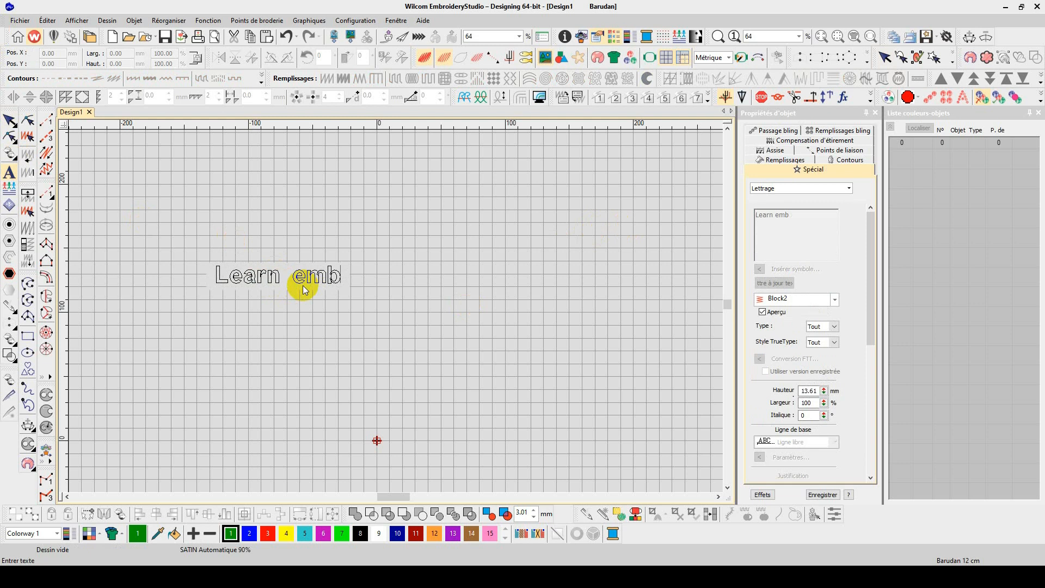
Step: Finish typing the lettering text "Learn emboidery studio - Microtech channel" and complete the lettering object
{"action": "type", "text": "y studi"}
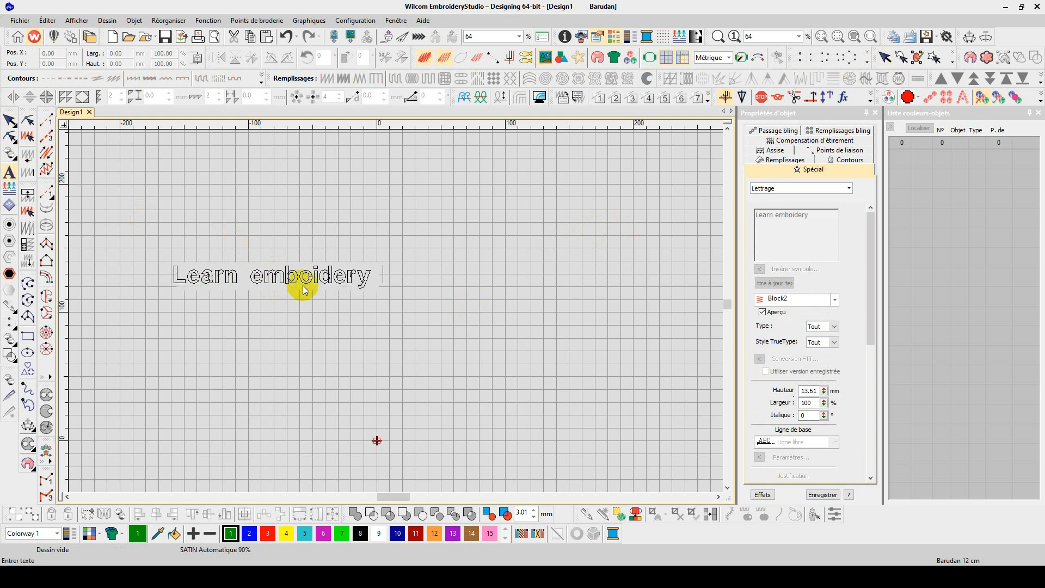
{"action": "type", "text": "o"}
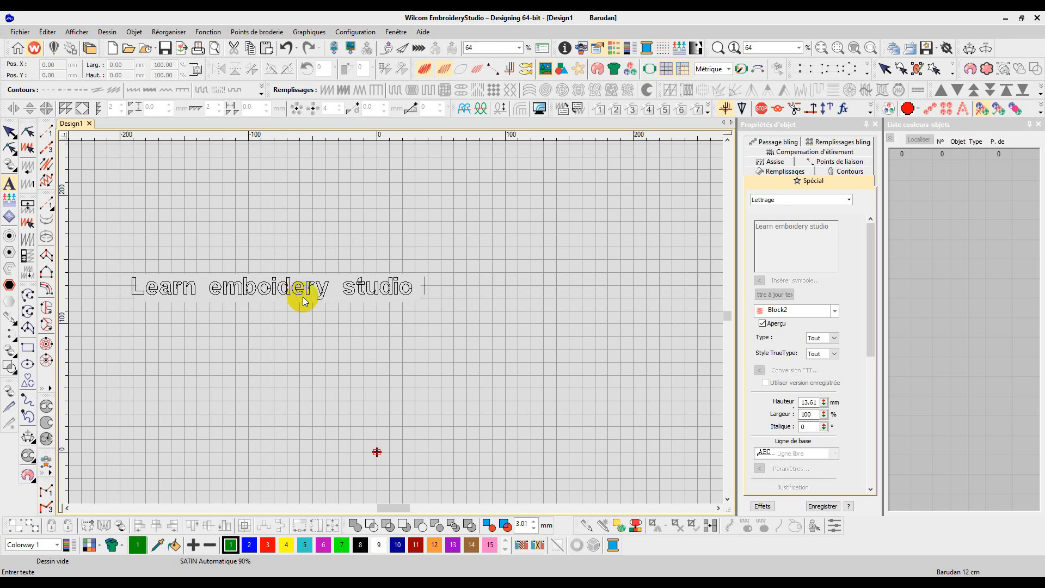
{"action": "type", "text": " - Microtecg"}
{"action": "key", "text": "BackSpace"}
{"action": "type", "text": "h"}
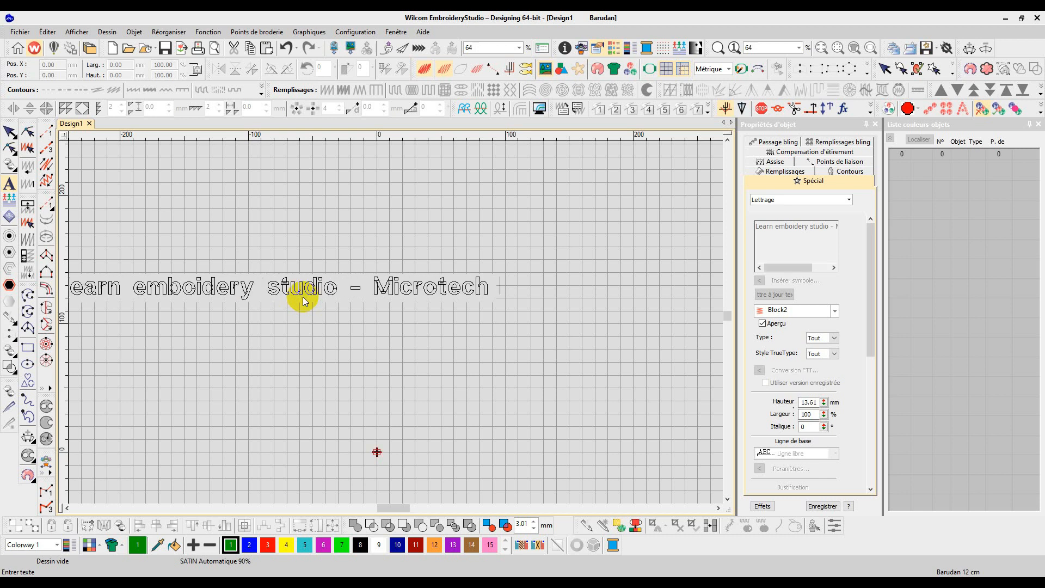
{"action": "type", "text": " chaine"}
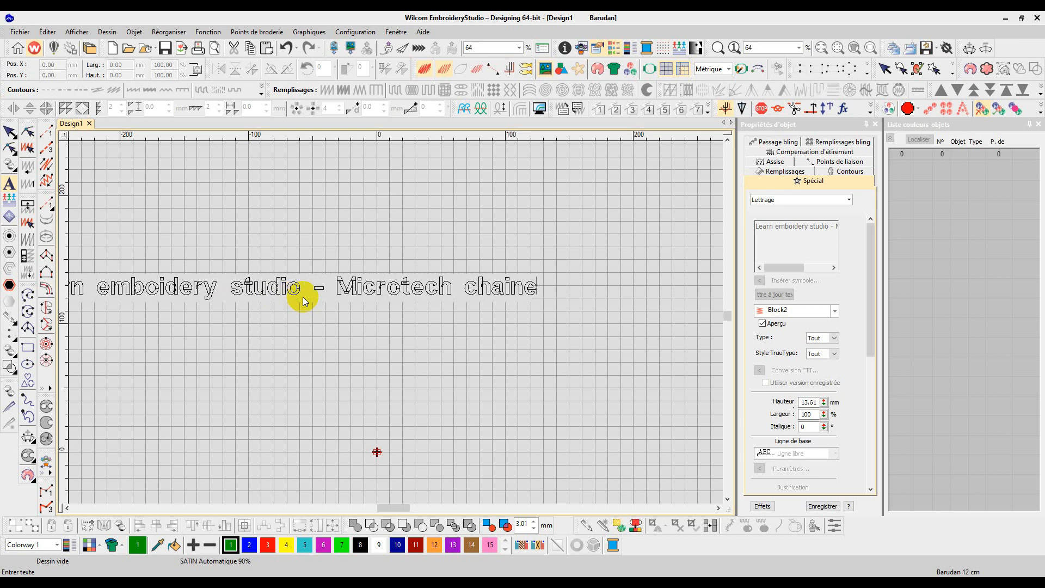
{"action": "key", "text": "BackSpace"}
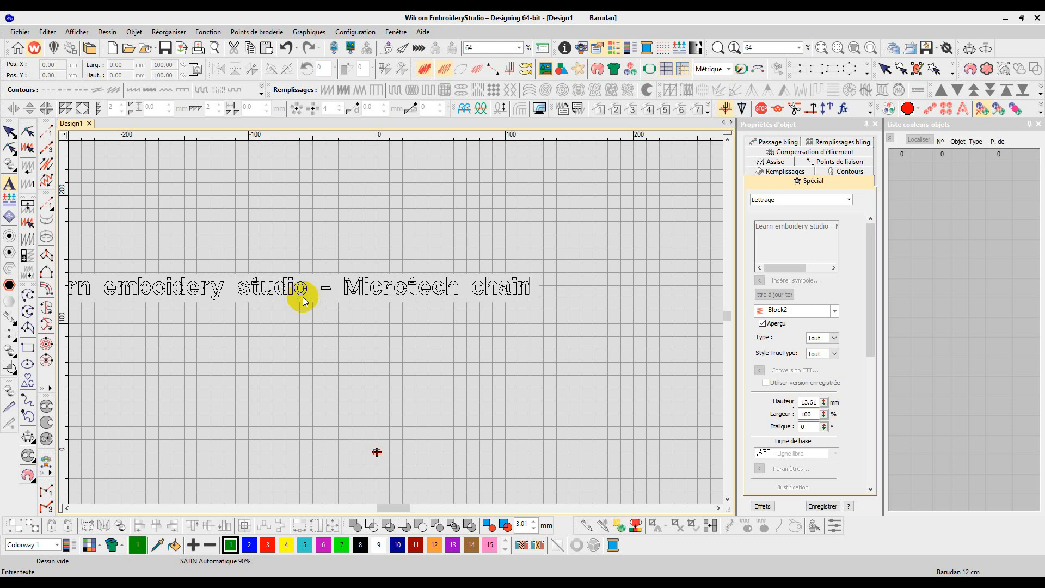
{"action": "type", "text": "el"}
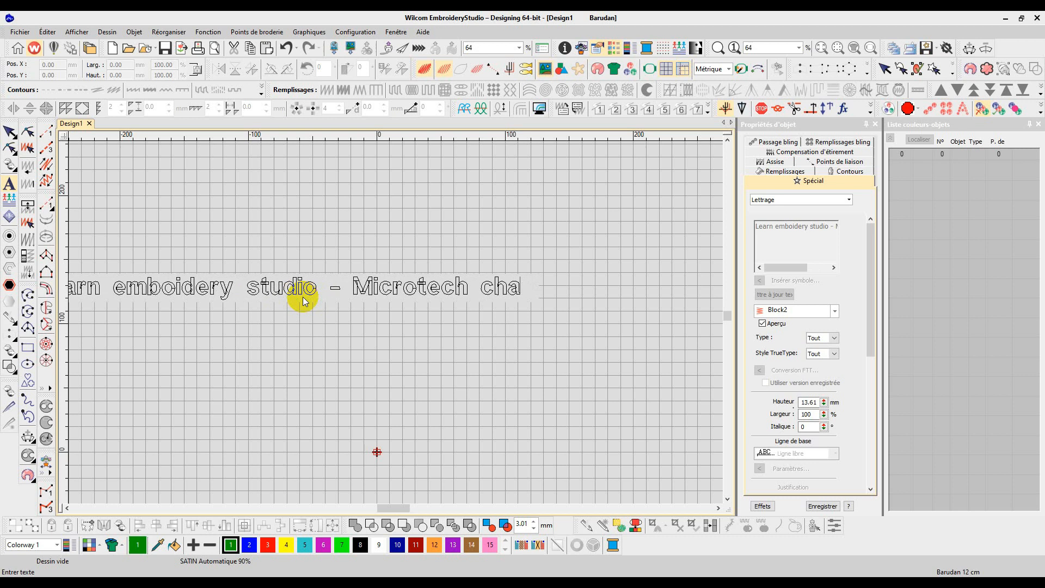
{"action": "key", "text": "Return"}
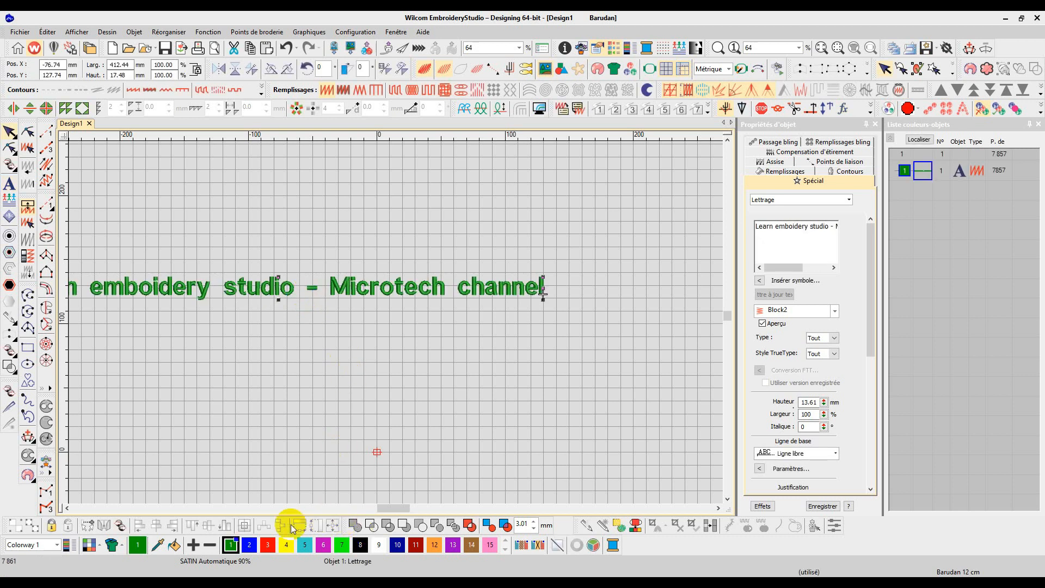
Step: Break the lettering apart into separate words, then break the word "Learn" into individual letters
{"action": "left_click", "coordinate": [68, 507]}
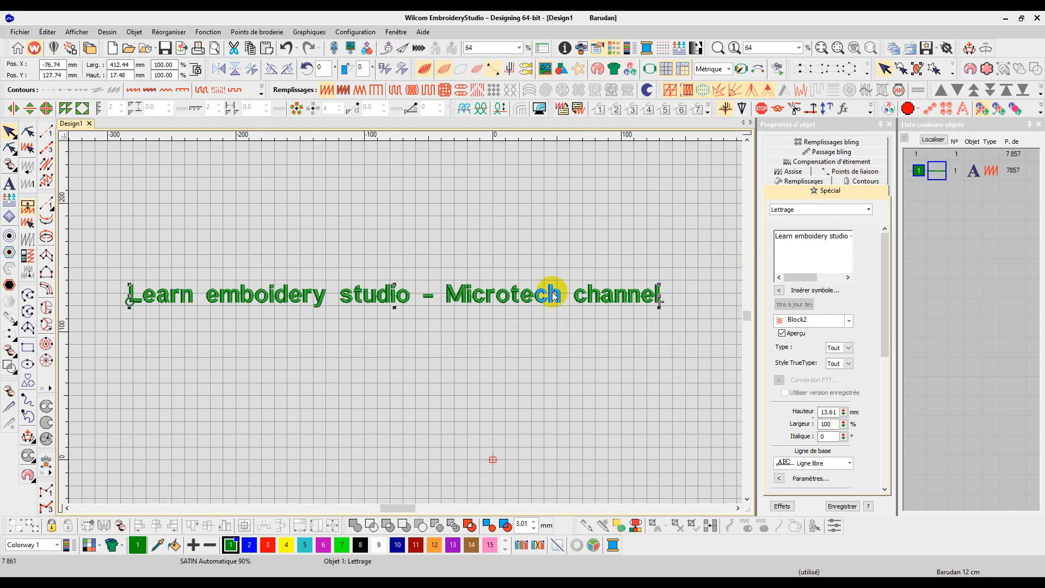
{"action": "right_click", "coordinate": [578, 297]}
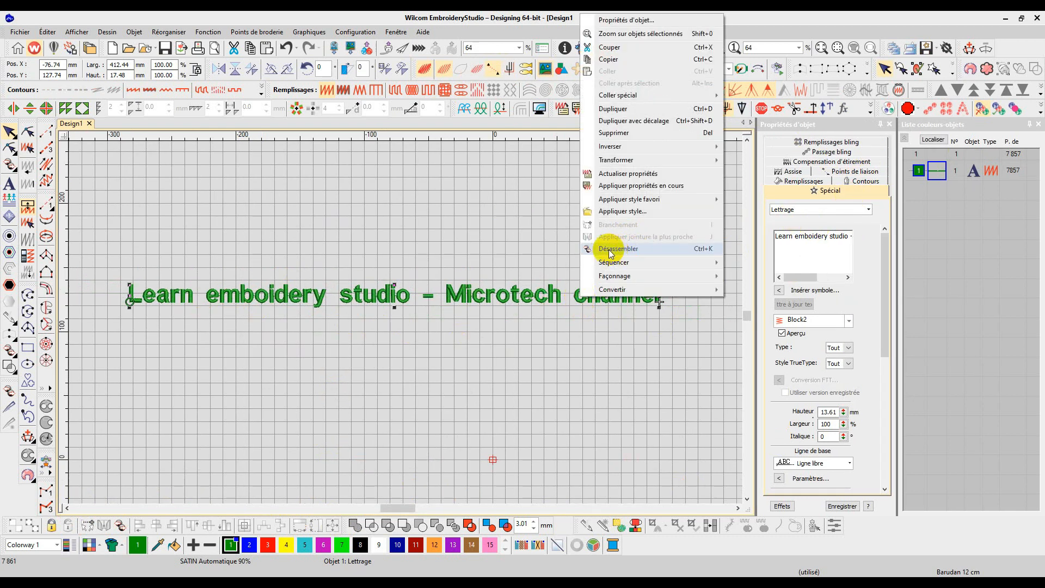
{"action": "left_click", "coordinate": [623, 252]}
{"action": "left_click", "coordinate": [920, 177]}
{"action": "left_click", "coordinate": [185, 297]}
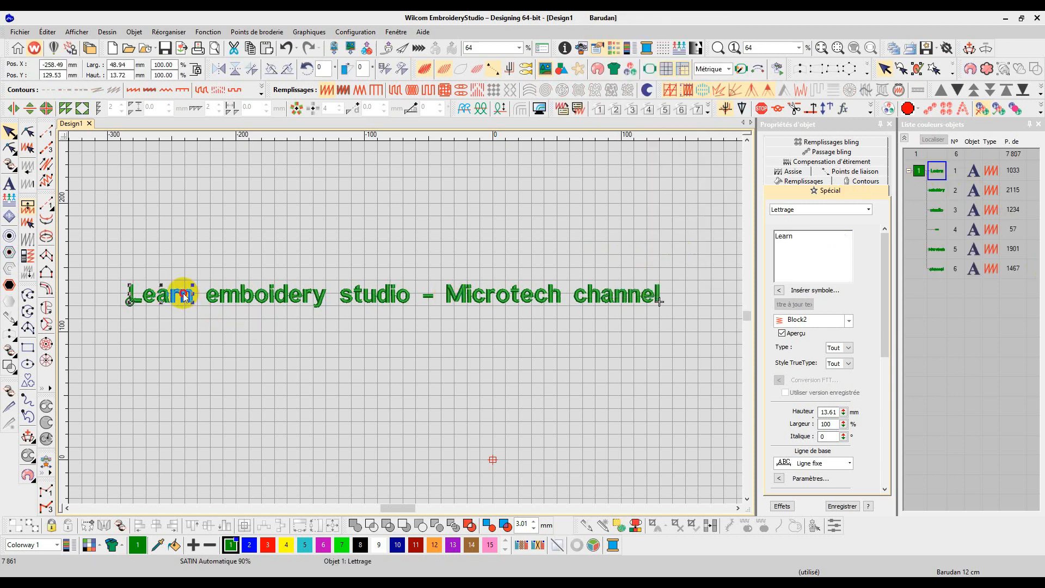
{"action": "right_click", "coordinate": [187, 296]}
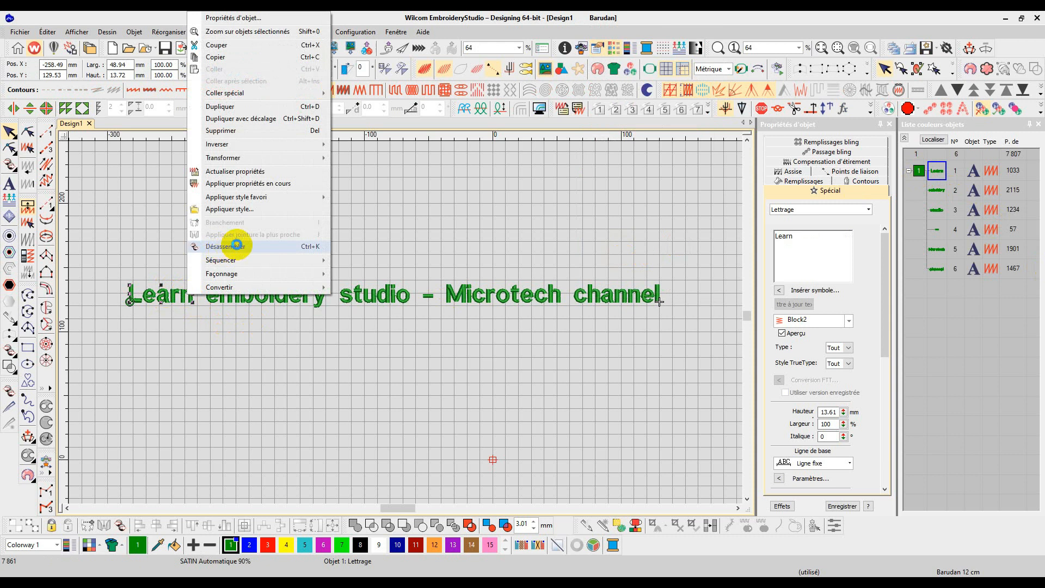
{"action": "left_click", "coordinate": [232, 243]}
Step: Break apart the words "emboidery" and "studio" into individual letter objects
{"action": "left_click", "coordinate": [256, 295]}
{"action": "right_click", "coordinate": [257, 293]}
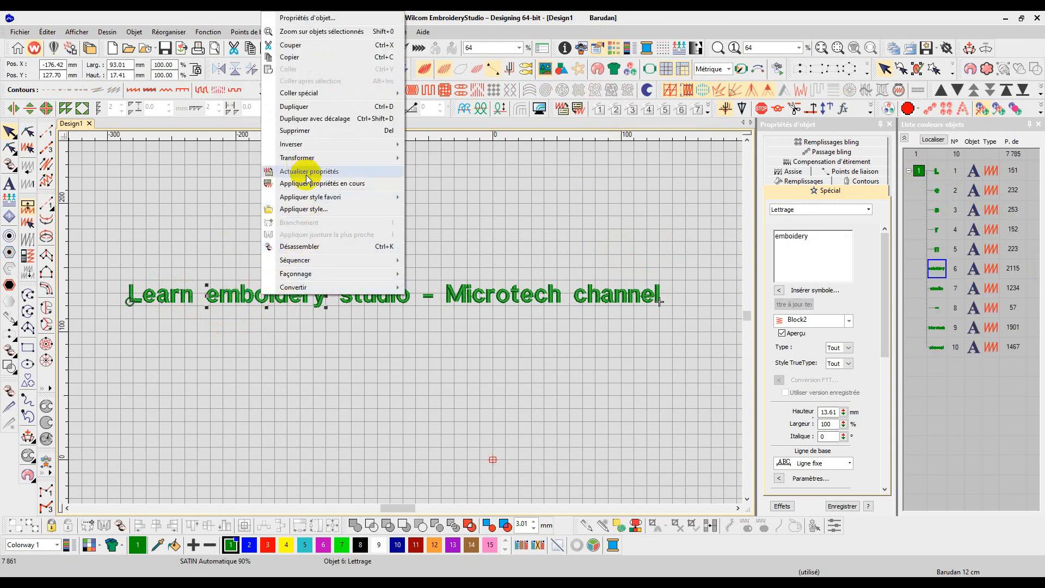
{"action": "left_click", "coordinate": [325, 350]}
{"action": "scroll", "coordinate": [163, 300], "scroll_direction": "up", "scroll_amount": 1}
{"action": "scroll", "coordinate": [387, 314], "scroll_direction": "up", "scroll_amount": 5}
{"action": "scroll", "coordinate": [406, 322], "scroll_direction": "down", "scroll_amount": 6}
{"action": "left_click", "coordinate": [425, 318]}
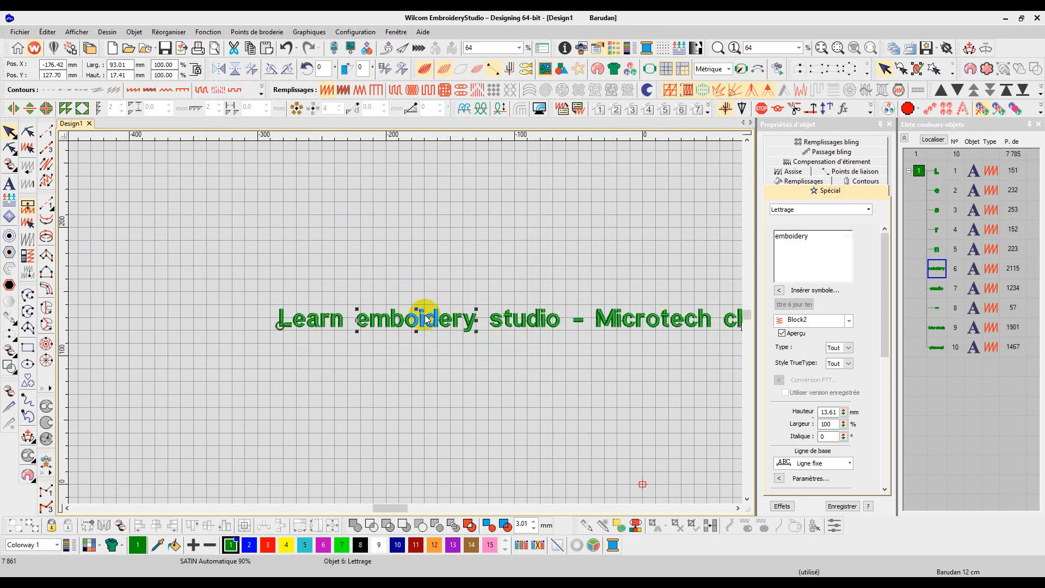
{"action": "right_click", "coordinate": [426, 319]}
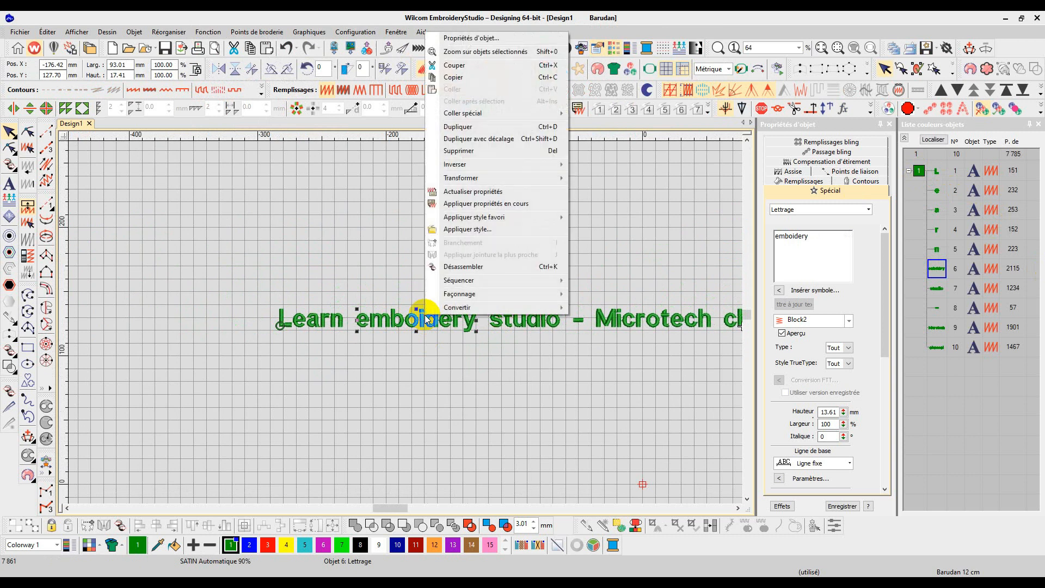
{"action": "left_click", "coordinate": [489, 266]}
{"action": "left_click", "coordinate": [520, 326]}
{"action": "right_click", "coordinate": [521, 327]}
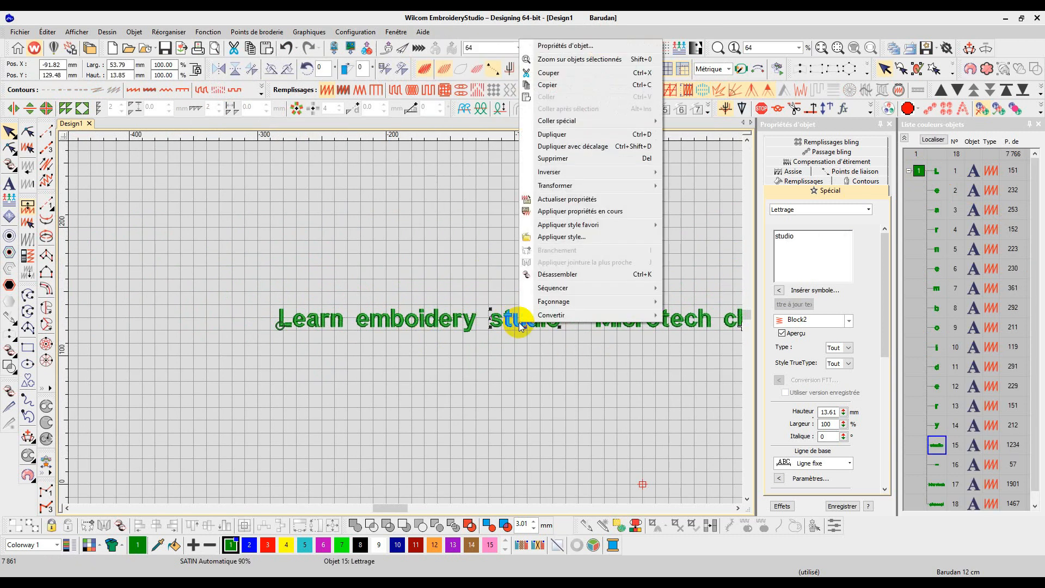
{"action": "left_click", "coordinate": [570, 274]}
Step: Break apart the words "Microtech" and "channel" into individual letter objects
{"action": "left_click", "coordinate": [647, 324]}
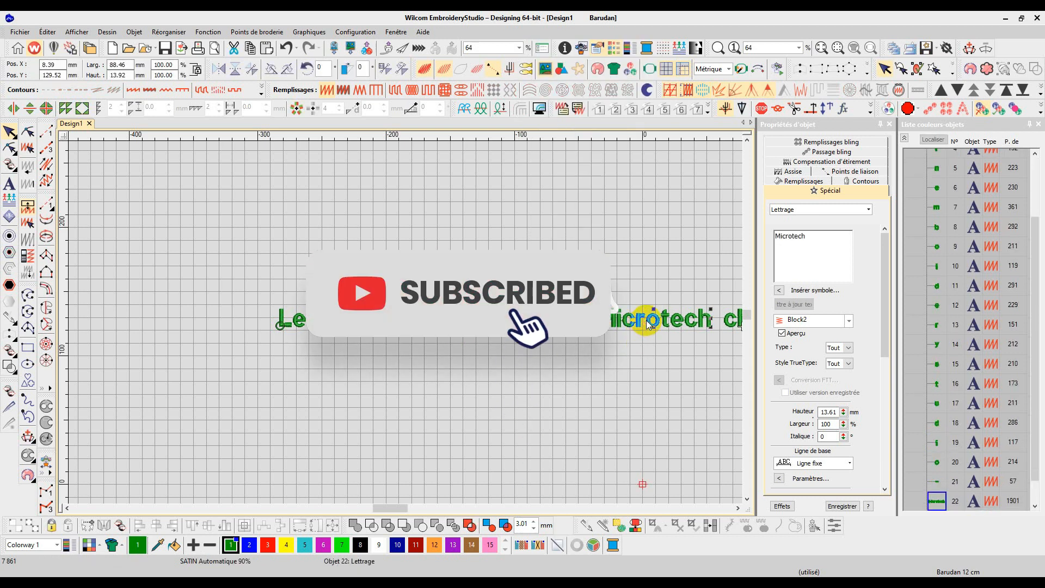
{"action": "right_click", "coordinate": [646, 324]}
{"action": "left_click", "coordinate": [695, 275]}
{"action": "scroll", "coordinate": [406, 329], "scroll_direction": "down", "scroll_amount": 2}
{"action": "left_click", "coordinate": [466, 303]}
{"action": "right_click", "coordinate": [468, 301]}
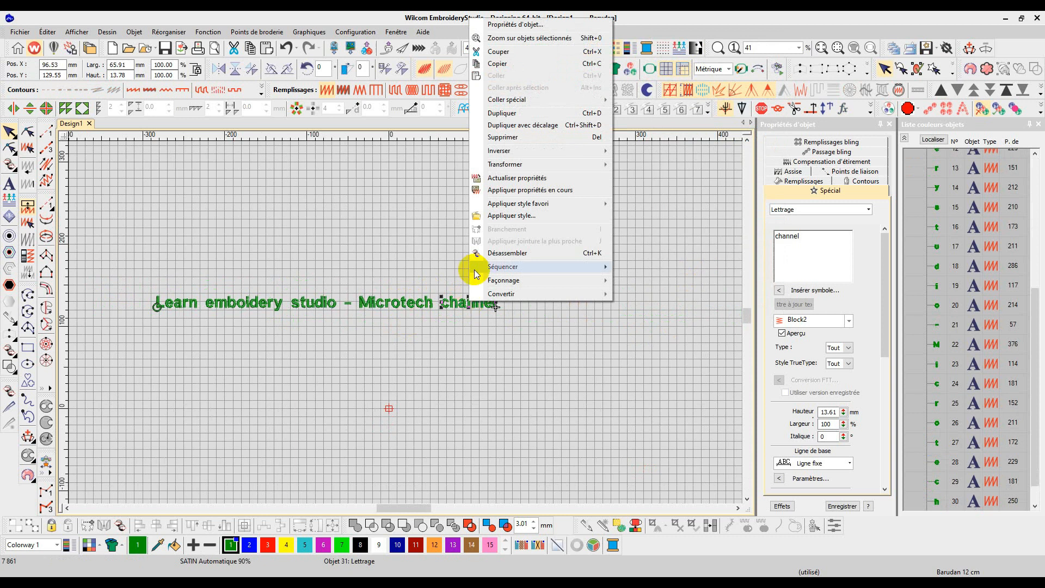
{"action": "left_click", "coordinate": [501, 253]}
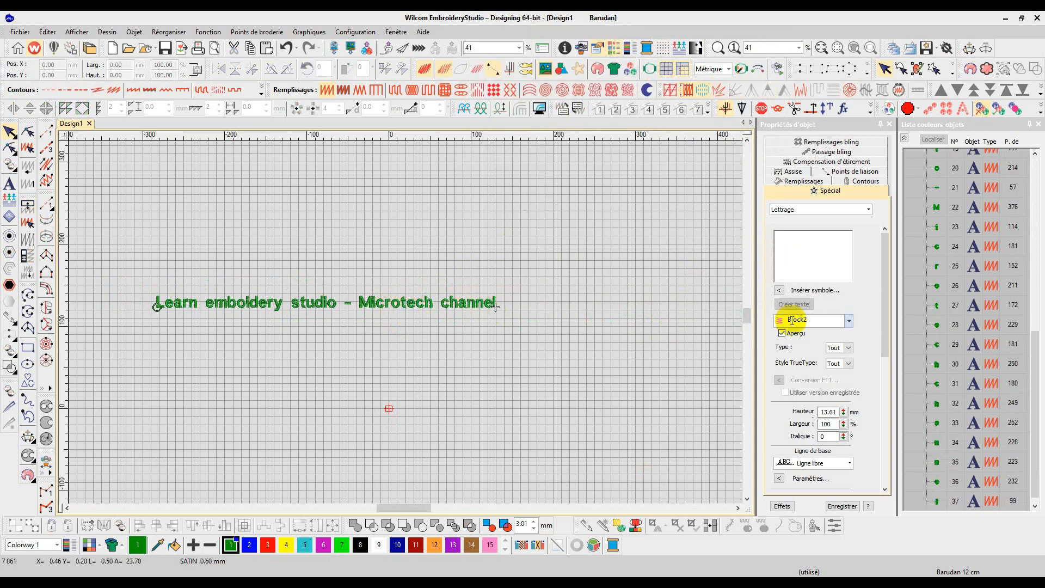
Step: Zoom in and inspect the connecting stitches between the letters of "Learn", selecting individual letters
{"action": "scroll", "coordinate": [849, 338], "scroll_direction": "down", "scroll_amount": 1}
{"action": "scroll", "coordinate": [908, 358], "scroll_direction": "down", "scroll_amount": 1}
{"action": "scroll", "coordinate": [494, 338], "scroll_direction": "down", "scroll_amount": 3}
{"action": "scroll", "coordinate": [341, 322], "scroll_direction": "up", "scroll_amount": 8}
{"action": "scroll", "coordinate": [406, 322], "scroll_direction": "up", "scroll_amount": 8}
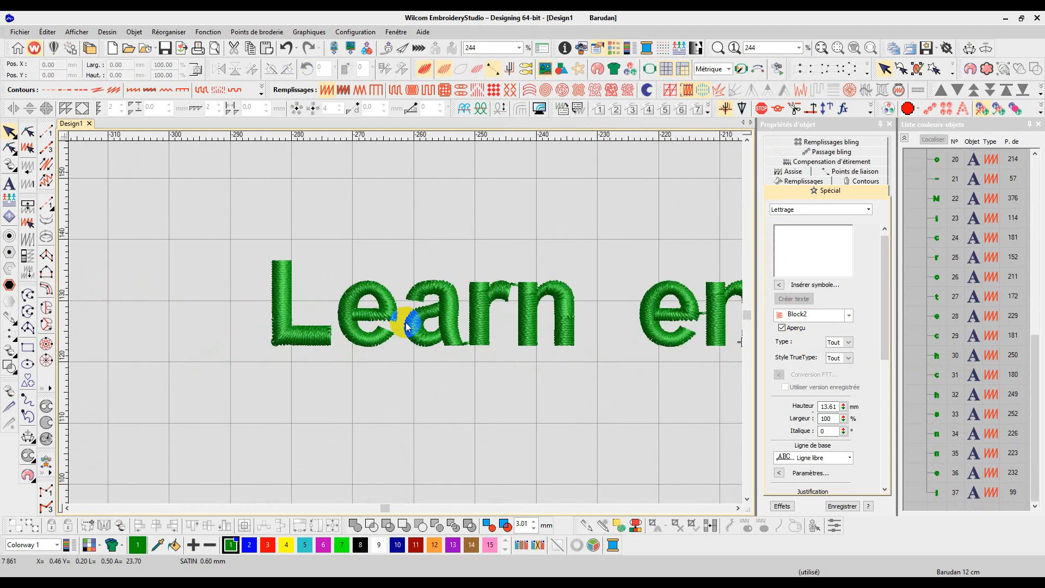
{"action": "left_click", "coordinate": [492, 354]}
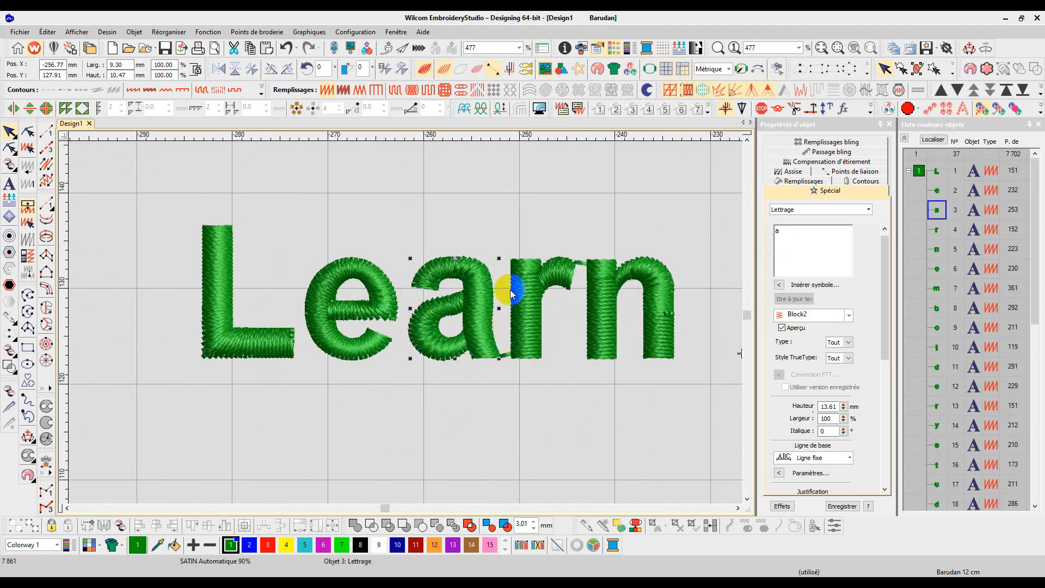
{"action": "scroll", "coordinate": [403, 313], "scroll_direction": "down", "scroll_amount": 10}
{"action": "key", "text": "ctrl+a"}
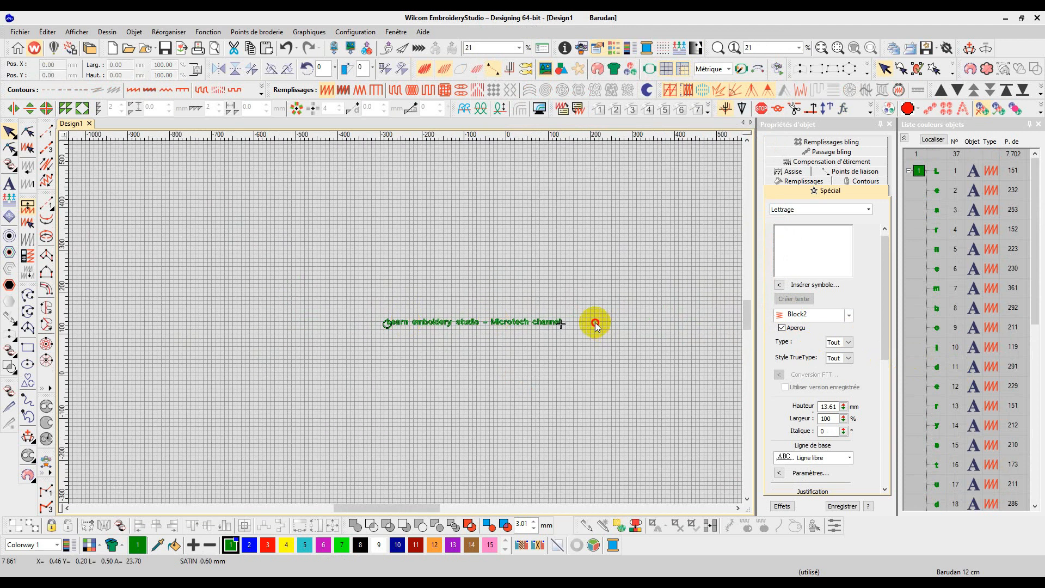
{"action": "scroll", "coordinate": [544, 321], "scroll_direction": "up", "scroll_amount": 6}
{"action": "scroll", "coordinate": [373, 322], "scroll_direction": "up", "scroll_amount": 6}
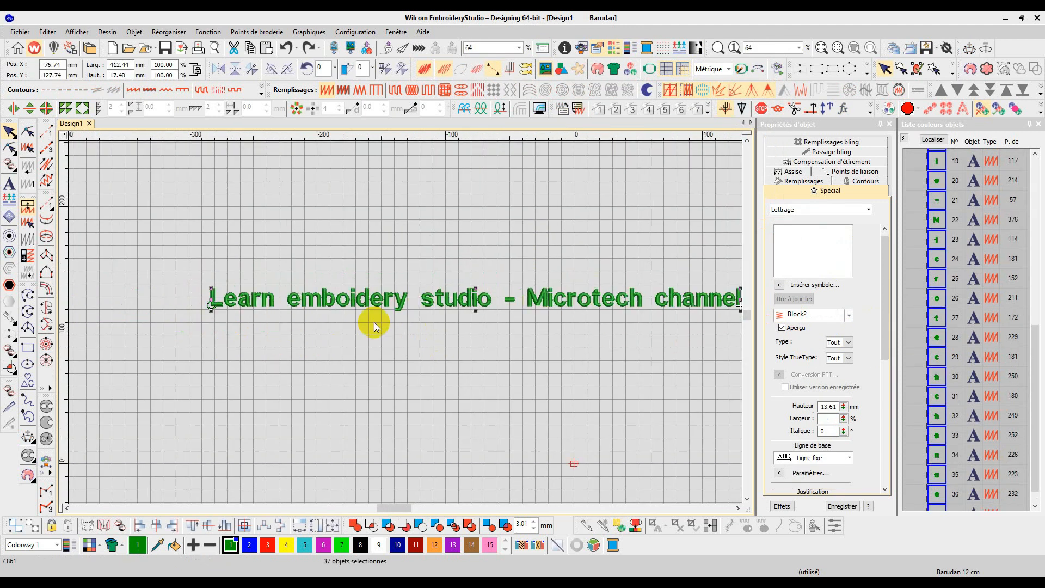
{"action": "scroll", "coordinate": [381, 323], "scroll_direction": "up", "scroll_amount": 2}
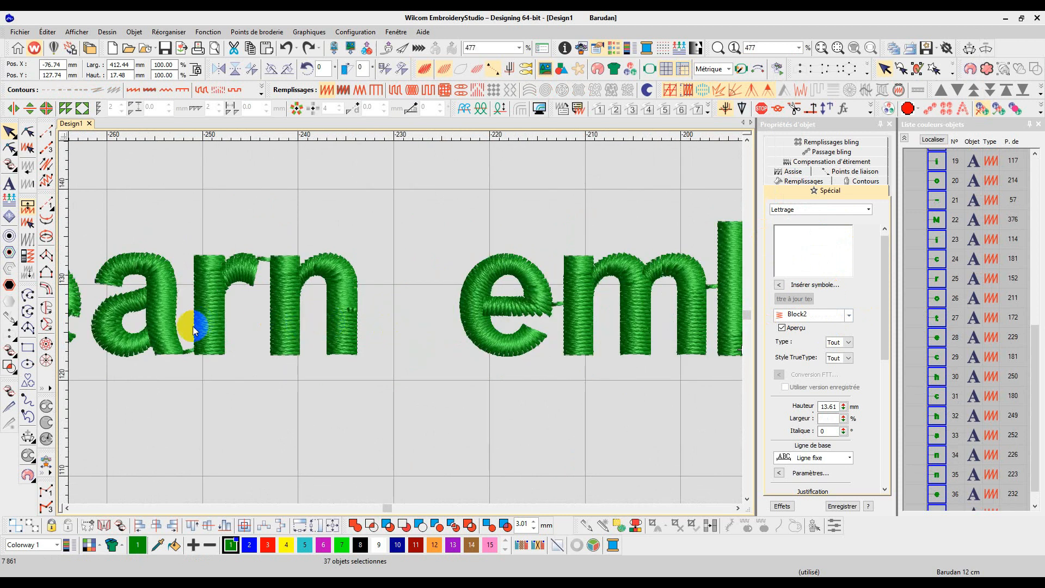
{"action": "scroll", "coordinate": [98, 336], "scroll_direction": "up", "scroll_amount": 2}
{"action": "scroll", "coordinate": [480, 330], "scroll_direction": "down", "scroll_amount": 3}
{"action": "left_click", "coordinate": [451, 296]}
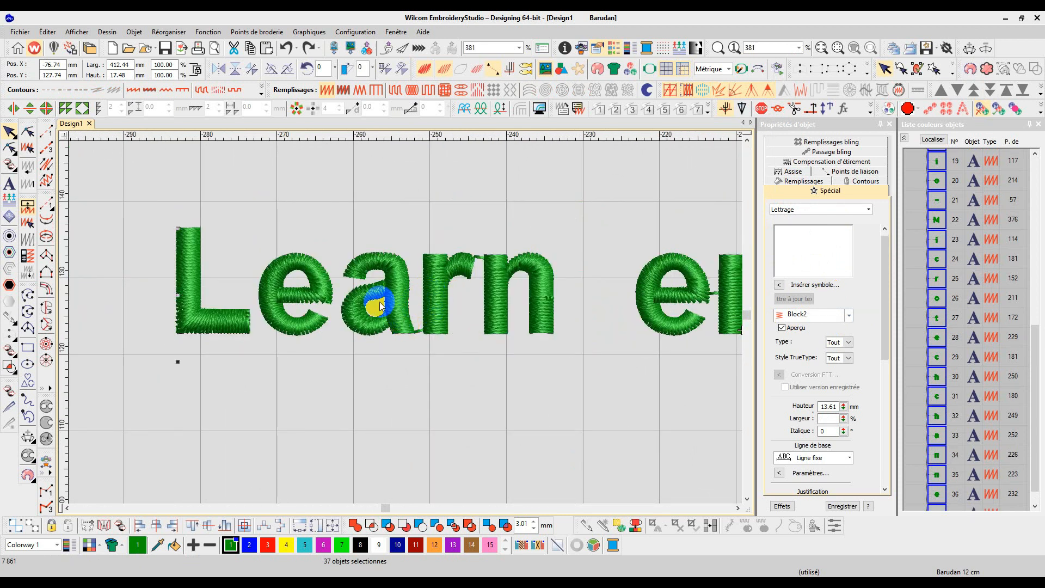
{"action": "left_click", "coordinate": [406, 382]}
{"action": "left_click", "coordinate": [420, 306]}
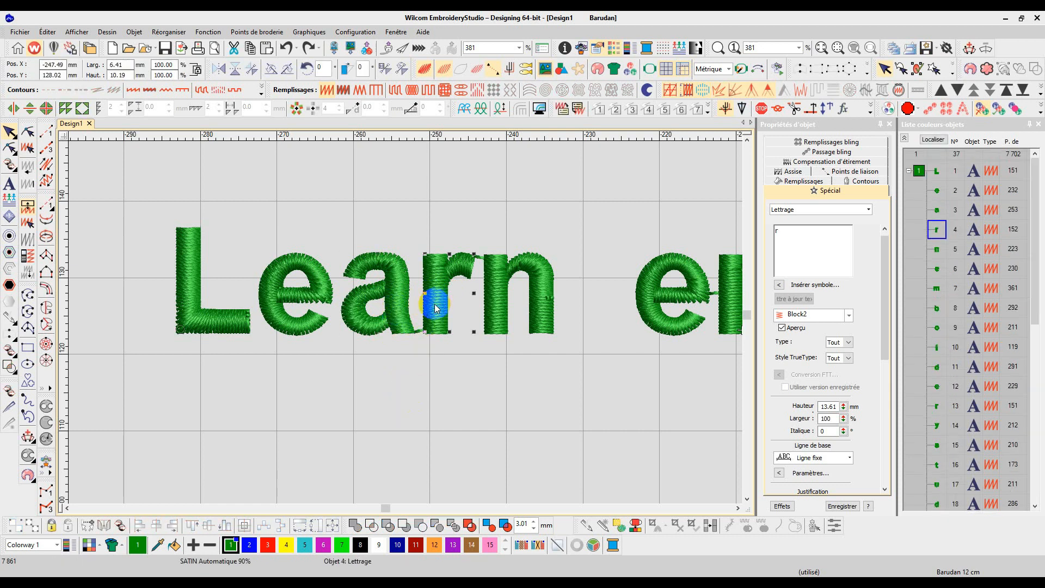
{"action": "left_click", "coordinate": [439, 299]}
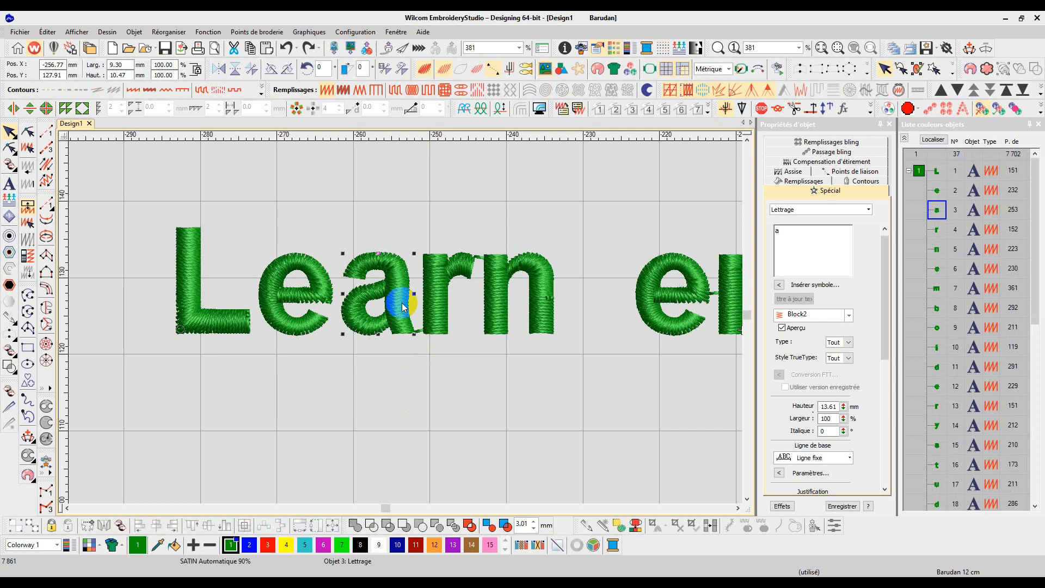
Step: Try to change the trim-after distance for the letter "a" in its connector settings to 0.10 mm
{"action": "left_click", "coordinate": [850, 171]}
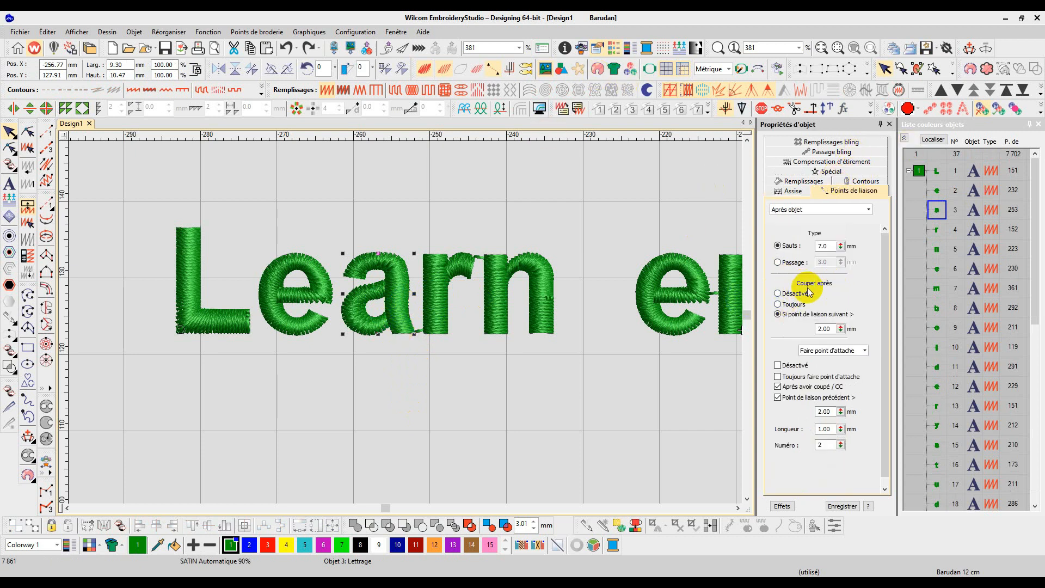
{"action": "double_click", "coordinate": [827, 329]}
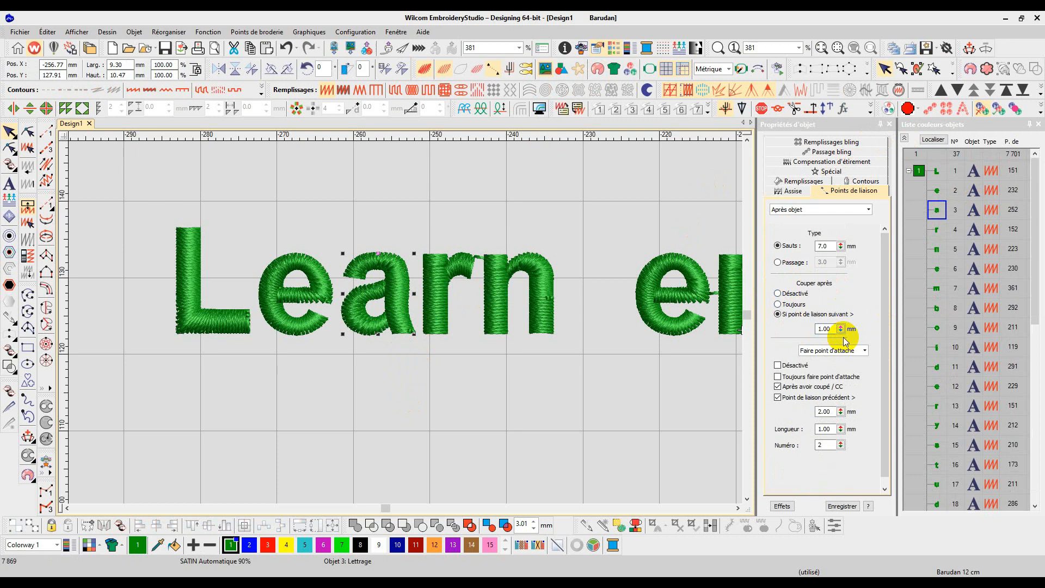
{"action": "scroll", "coordinate": [413, 305], "scroll_direction": "up", "scroll_amount": 3}
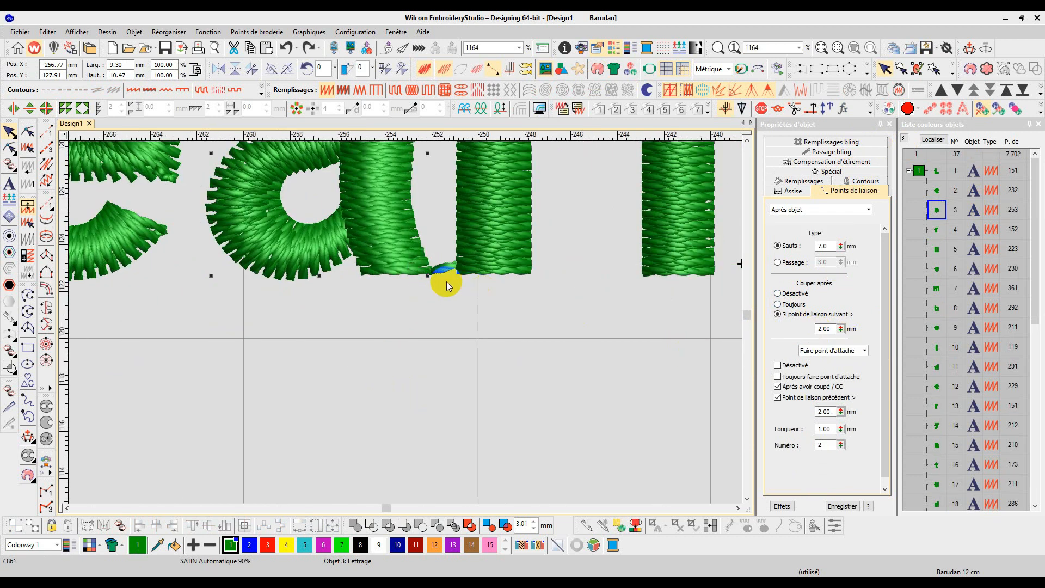
{"action": "double_click", "coordinate": [824, 330]}
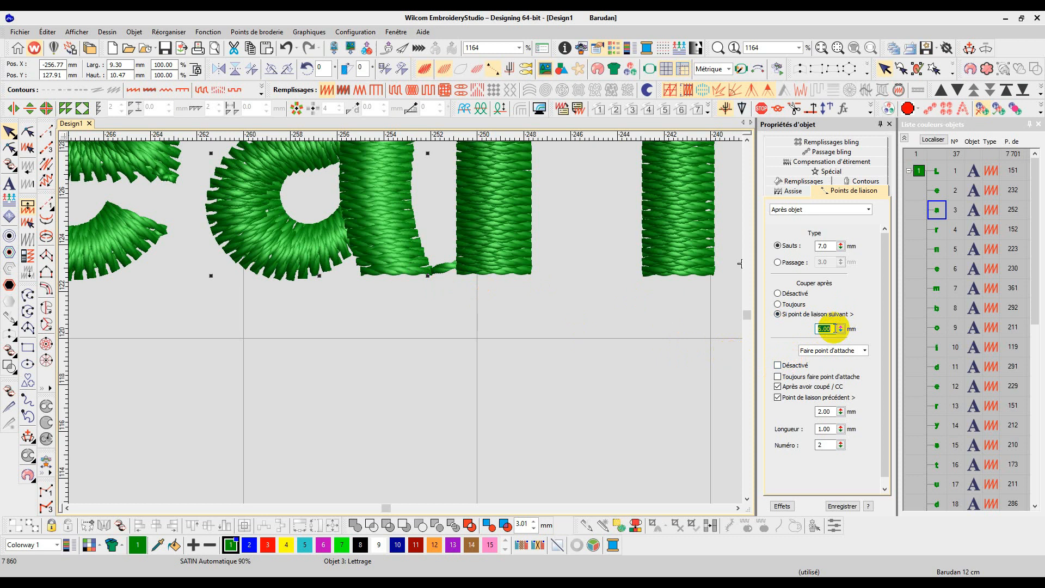
{"action": "type", "text": "0.10"}
{"action": "key", "text": "Return"}
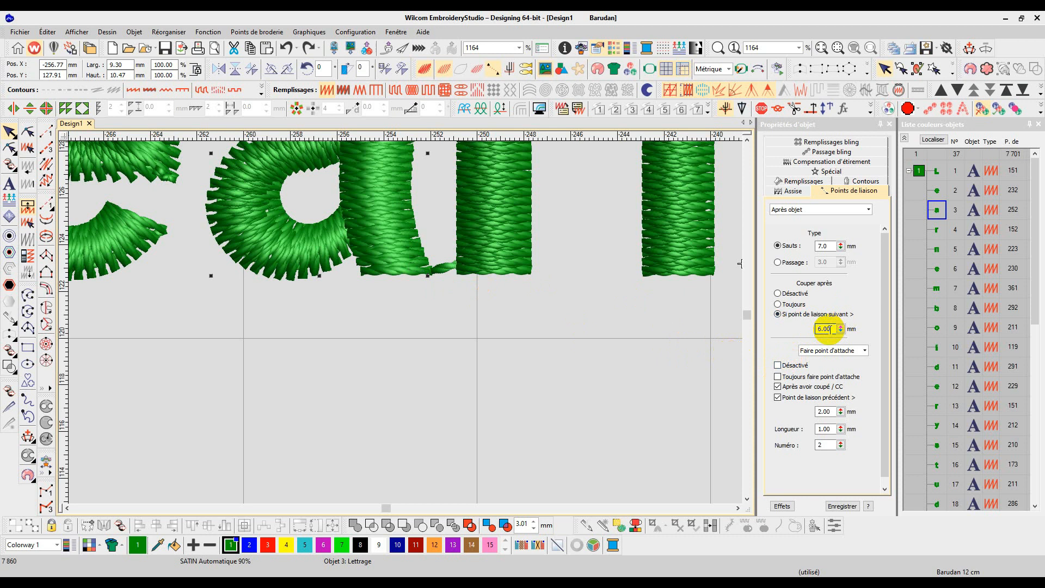
Step: Set the letter "a" connector option so a trim is always made after it
{"action": "scroll", "coordinate": [549, 302], "scroll_direction": "down", "scroll_amount": 3}
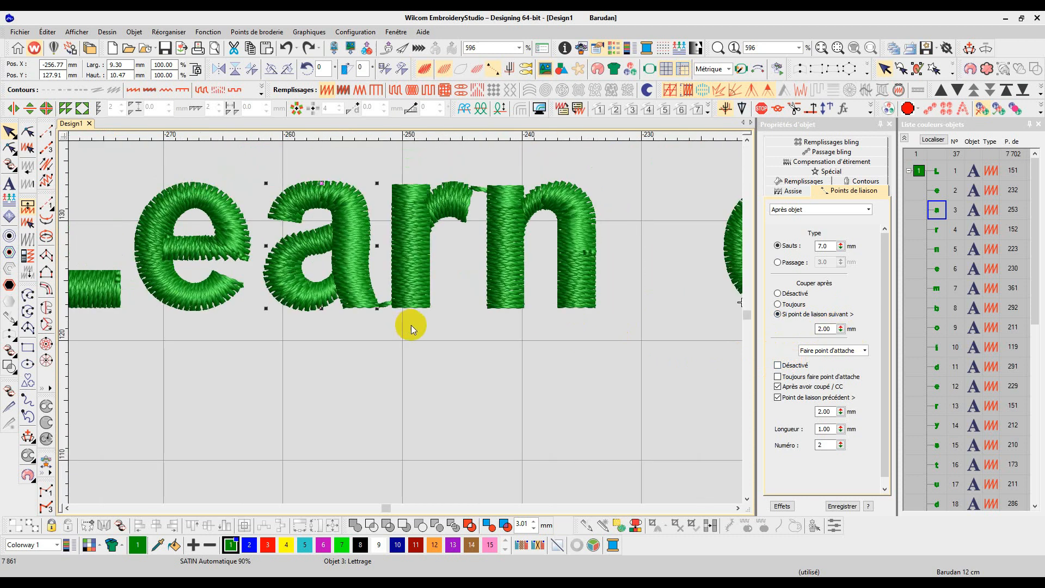
{"action": "scroll", "coordinate": [347, 322], "scroll_direction": "up", "scroll_amount": 4}
{"action": "left_click", "coordinate": [419, 266]}
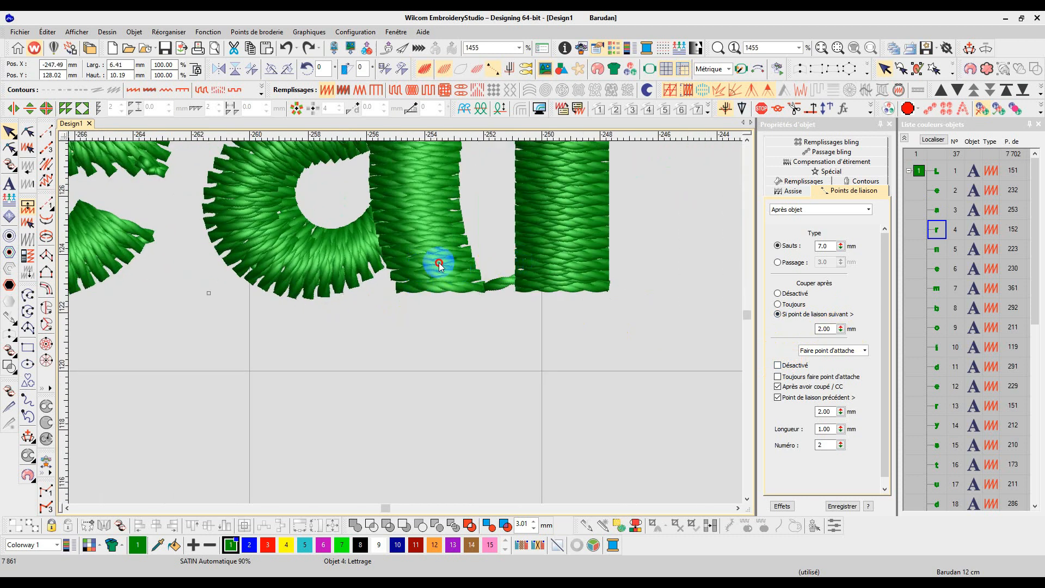
{"action": "left_click", "coordinate": [777, 305]}
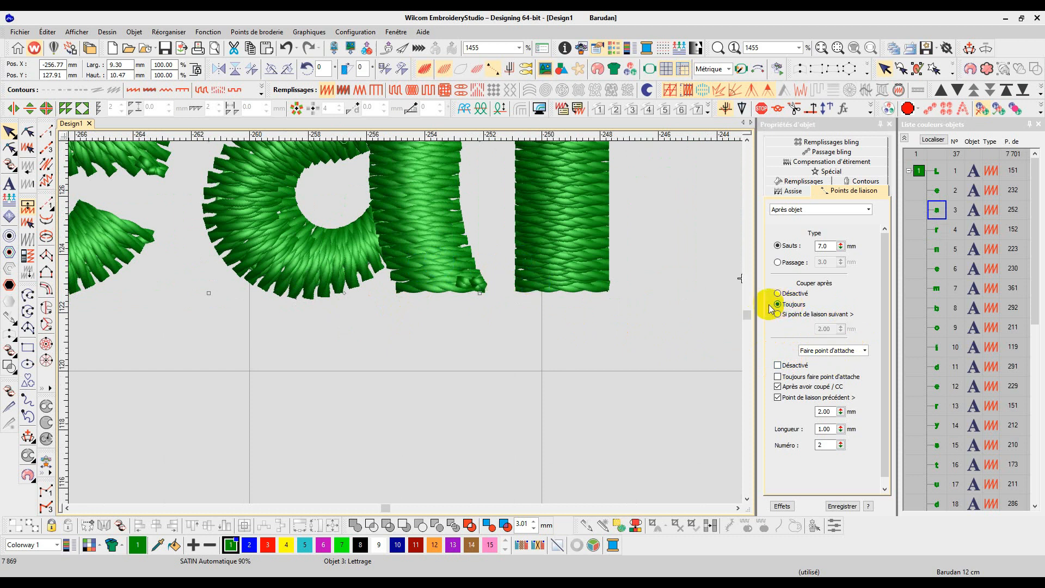
{"action": "scroll", "coordinate": [406, 322], "scroll_direction": "down", "scroll_amount": 3}
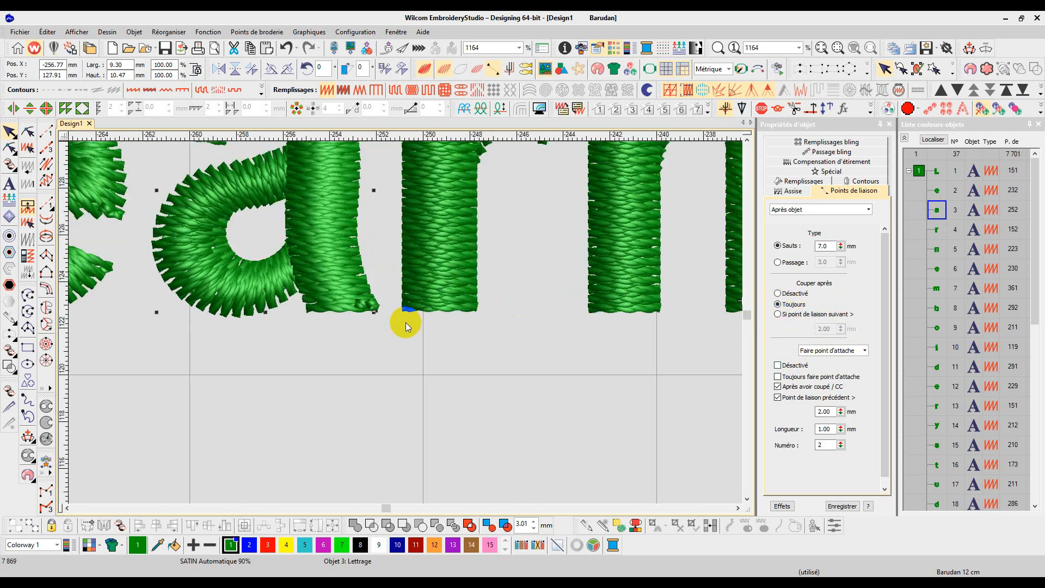
Step: Set the letter "r" of "Learn" to always trim after it
{"action": "left_click", "coordinate": [474, 184]}
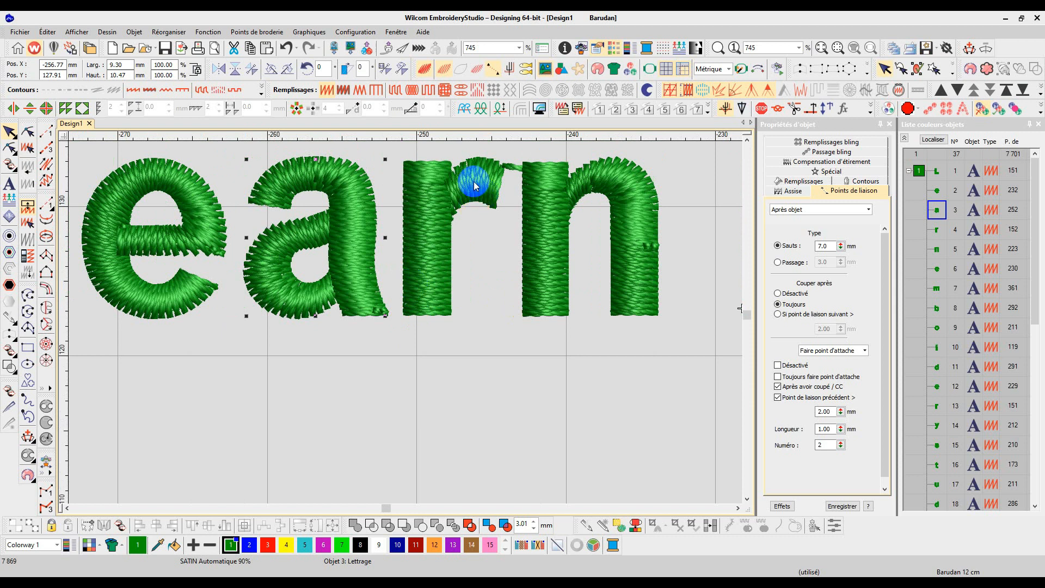
{"action": "left_click", "coordinate": [797, 307]}
Step: Set the "e" and "m" of "emboidery" to always trim after them
{"action": "left_click", "coordinate": [569, 283]}
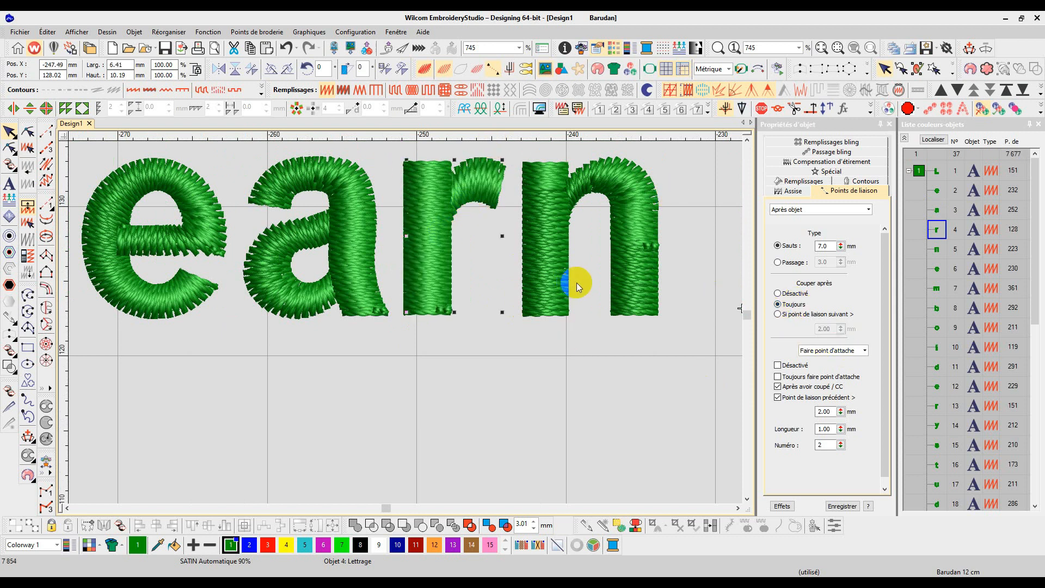
{"action": "left_click", "coordinate": [431, 158]}
{"action": "left_click", "coordinate": [488, 66]}
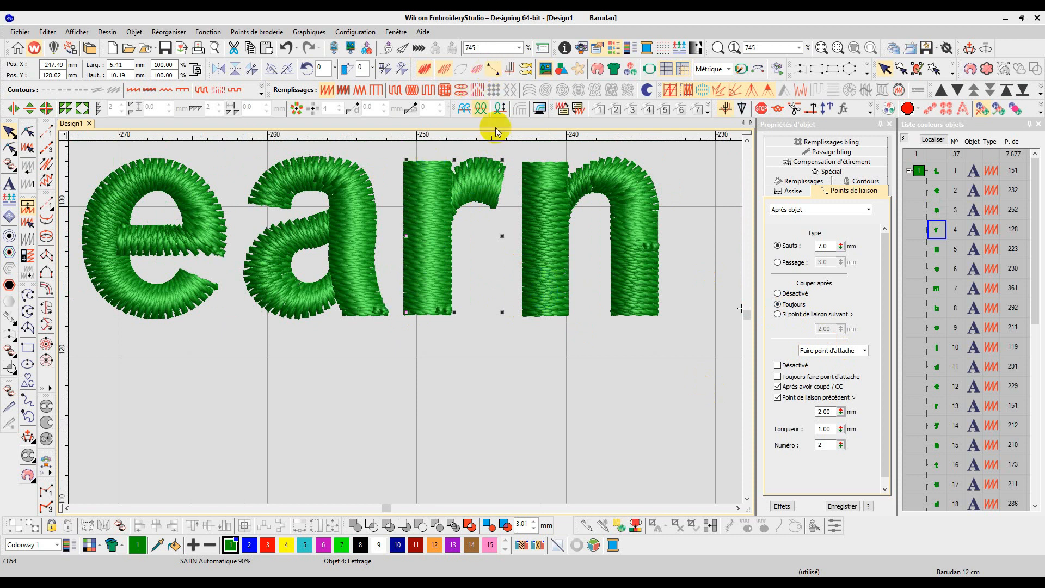
{"action": "scroll", "coordinate": [587, 242], "scroll_direction": "down", "scroll_amount": 3}
{"action": "scroll", "coordinate": [408, 323], "scroll_direction": "up", "scroll_amount": 2}
{"action": "scroll", "coordinate": [411, 325], "scroll_direction": "down", "scroll_amount": 3}
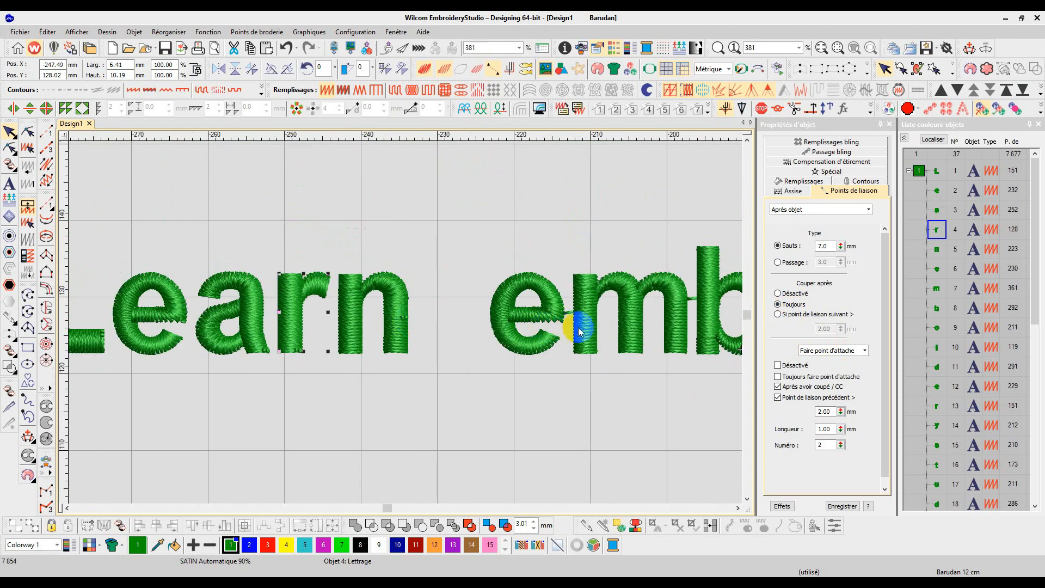
{"action": "scroll", "coordinate": [408, 321], "scroll_direction": "up", "scroll_amount": 2}
{"action": "left_click", "coordinate": [413, 318]}
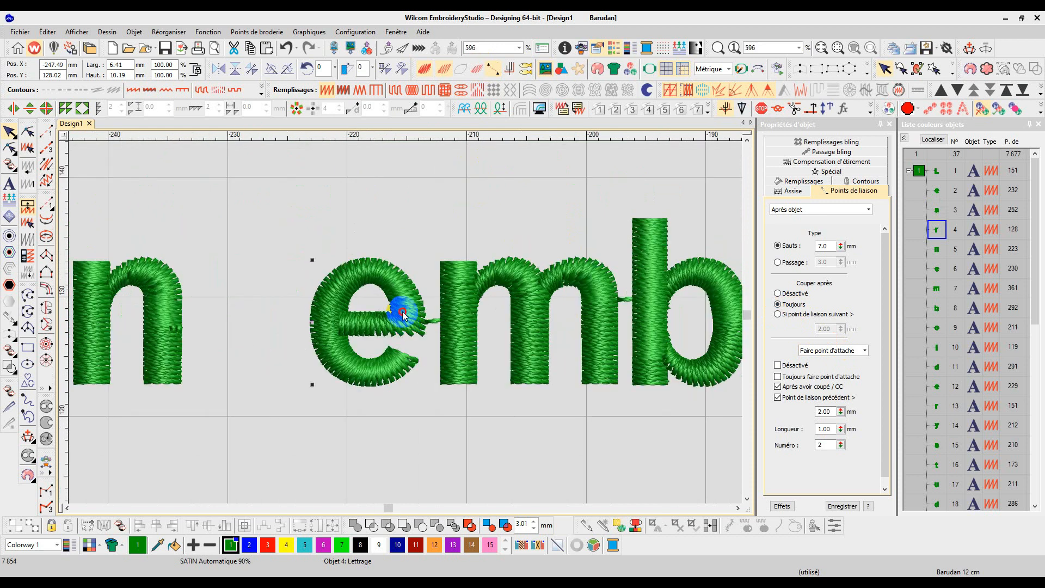
{"action": "left_click", "coordinate": [787, 304]}
{"action": "left_click", "coordinate": [531, 343]}
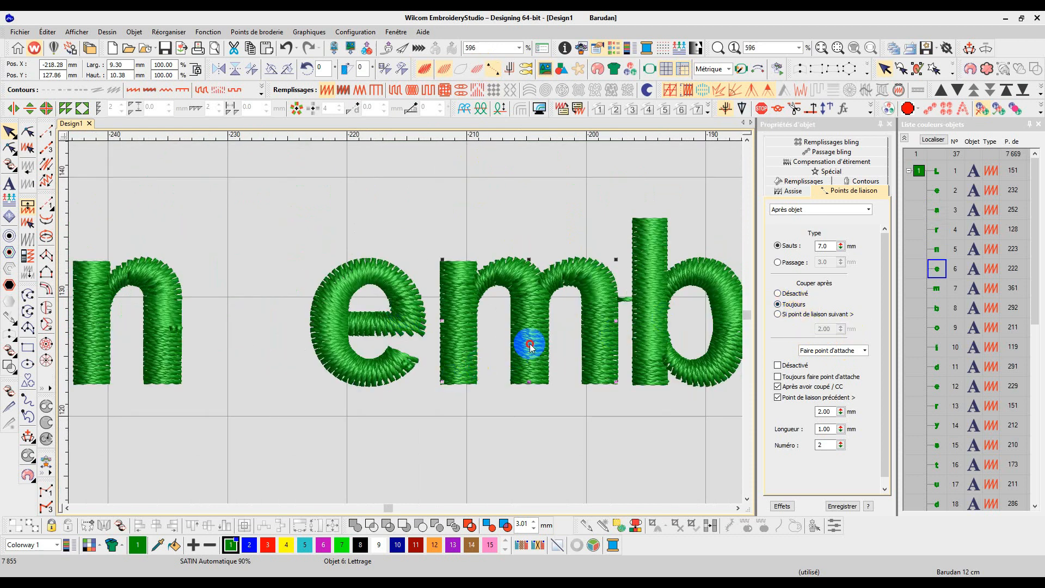
{"action": "left_click", "coordinate": [802, 304]}
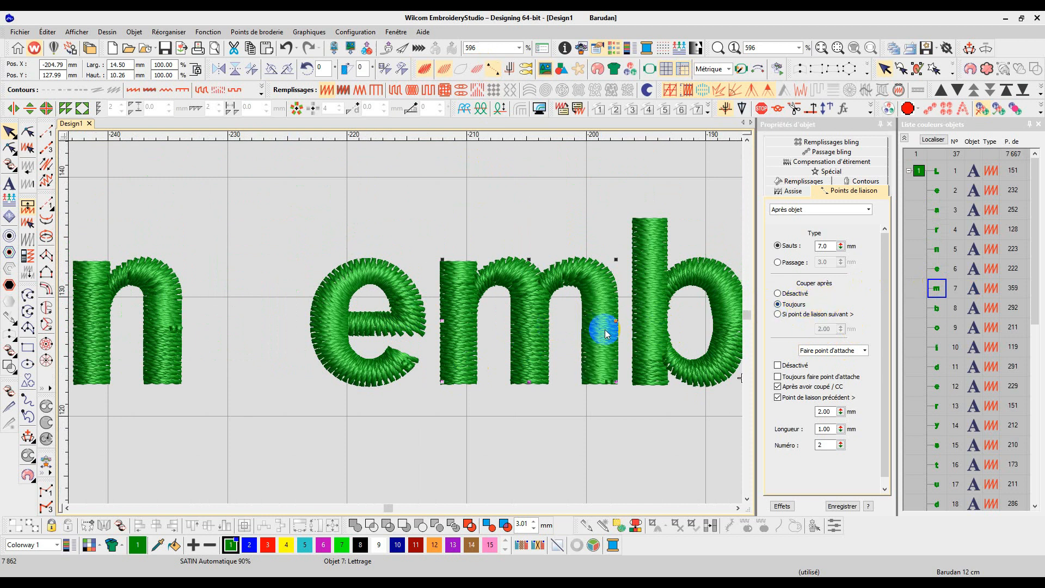
Step: Set the "b" and "i" of "emboidery" to always trim after them
{"action": "scroll", "coordinate": [426, 315], "scroll_direction": "down", "scroll_amount": 4}
{"action": "left_click", "coordinate": [442, 318]}
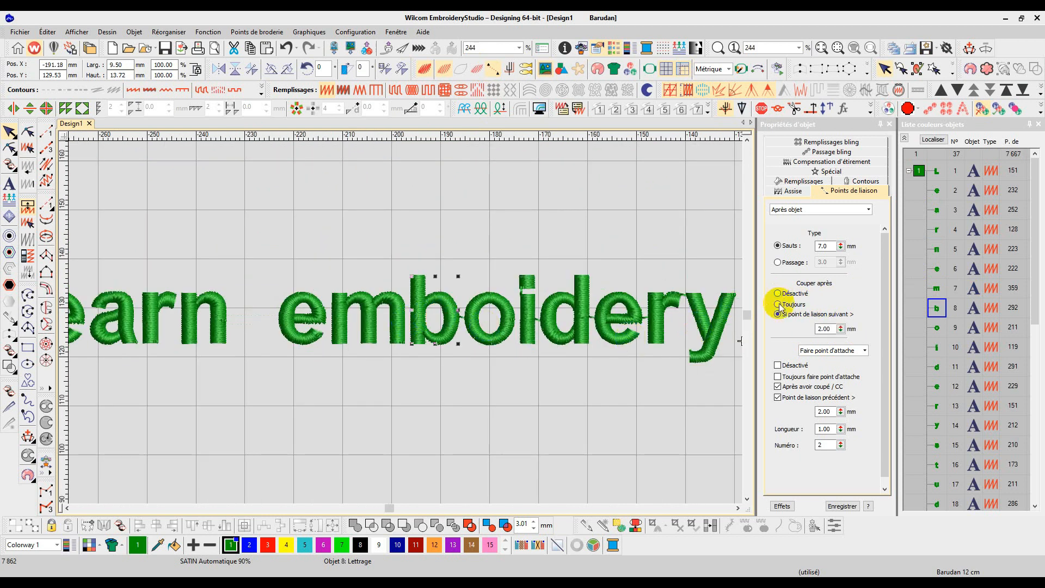
{"action": "left_click", "coordinate": [529, 319]}
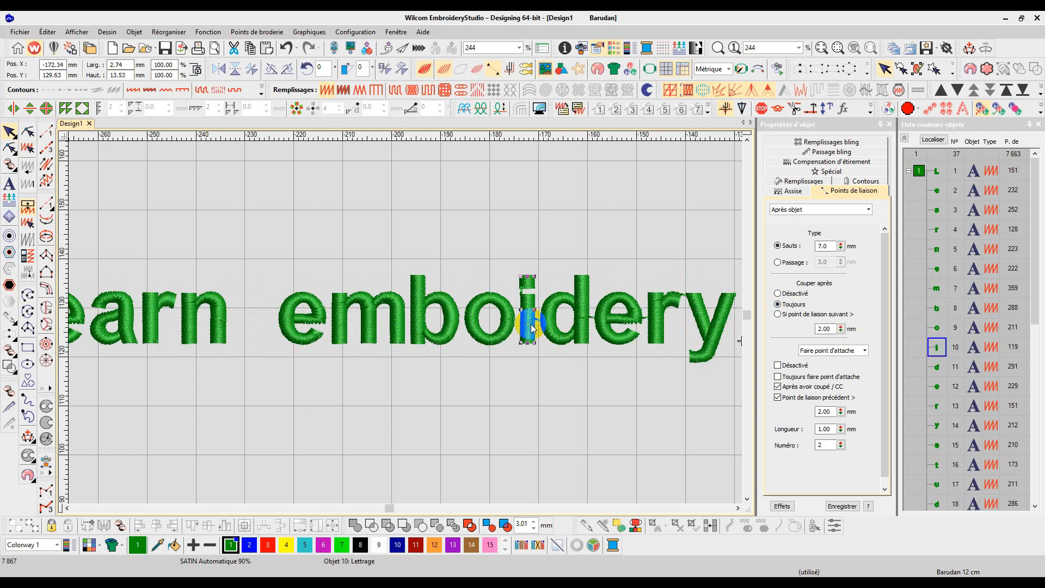
{"action": "left_click", "coordinate": [778, 304]}
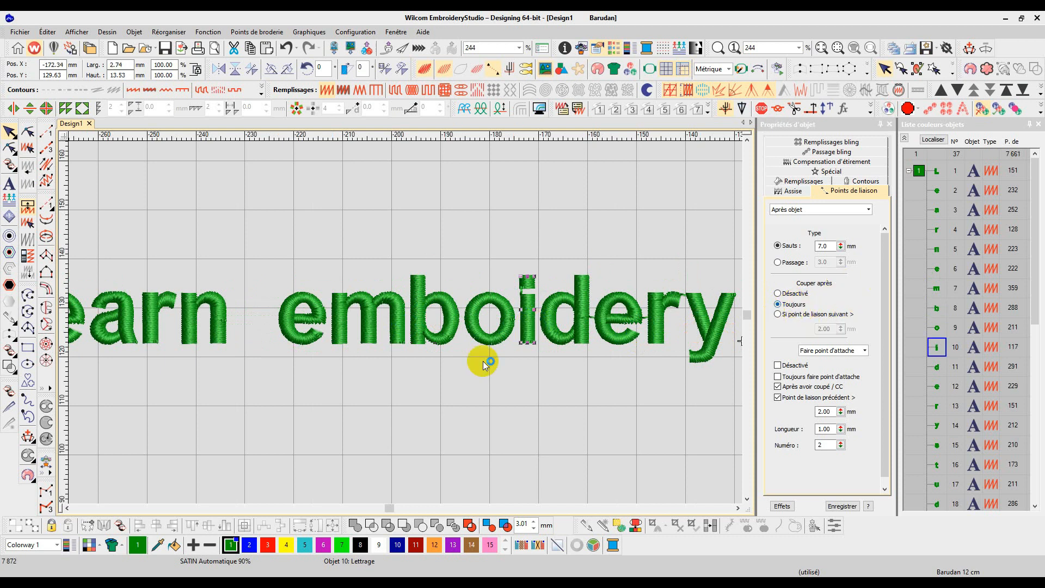
Step: Break apart the letter "i" of "emboidery" into separate dot and stem objects
{"action": "scroll", "coordinate": [535, 309], "scroll_direction": "up", "scroll_amount": 3}
{"action": "scroll", "coordinate": [404, 316], "scroll_direction": "up", "scroll_amount": 2}
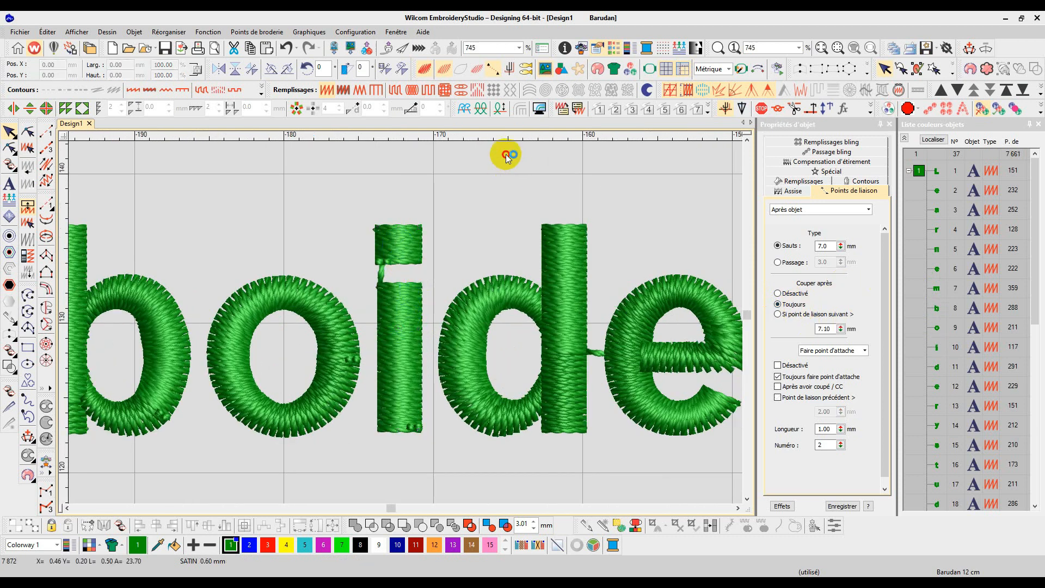
{"action": "left_click", "coordinate": [407, 239]}
{"action": "right_click", "coordinate": [389, 308]}
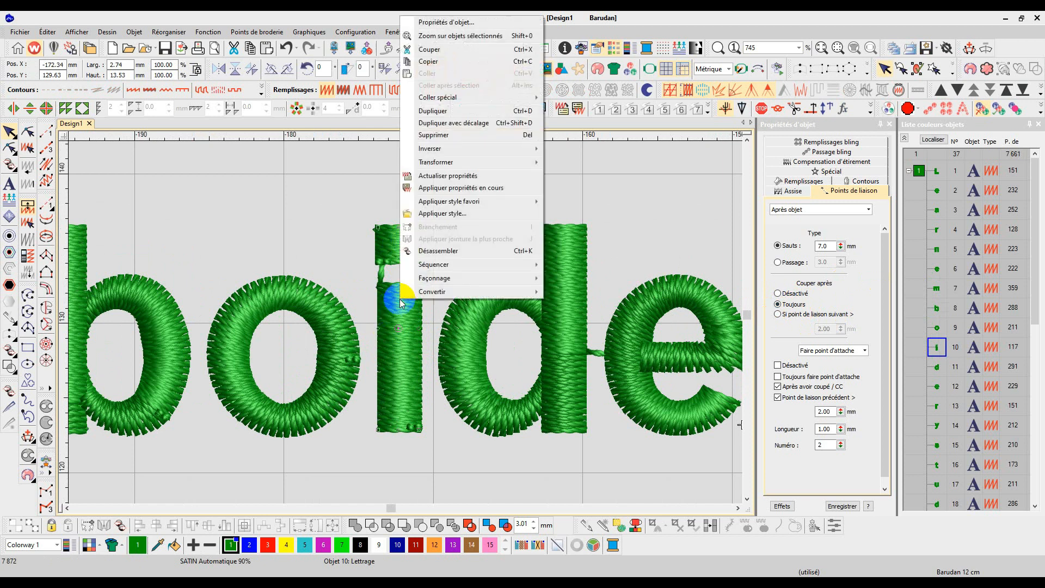
{"action": "left_click", "coordinate": [451, 253]}
Step: Set the dot of that "i" to always trim after it
{"action": "left_click", "coordinate": [380, 253]}
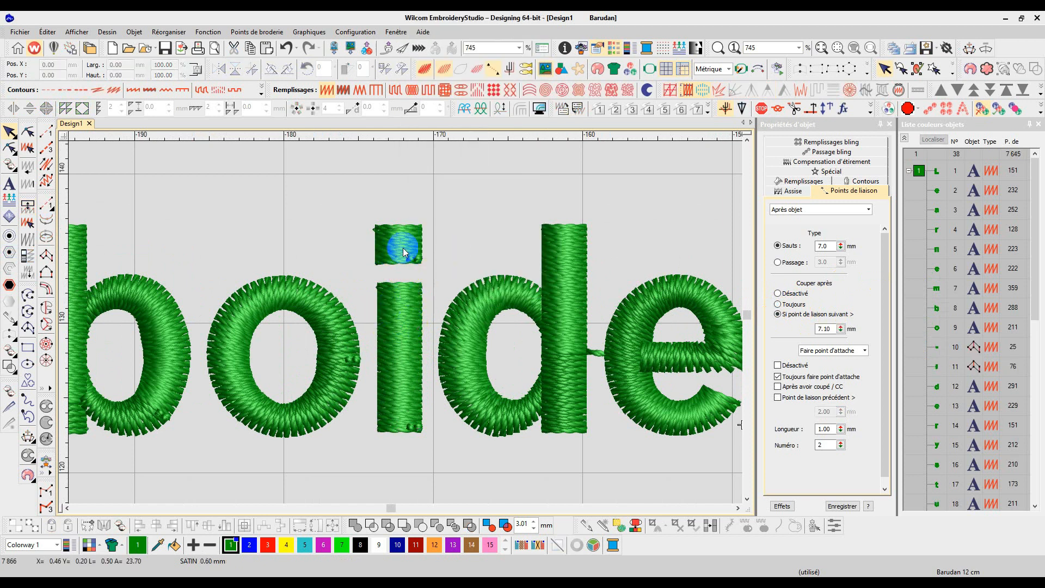
{"action": "left_click", "coordinate": [403, 252]}
{"action": "left_click", "coordinate": [778, 303]}
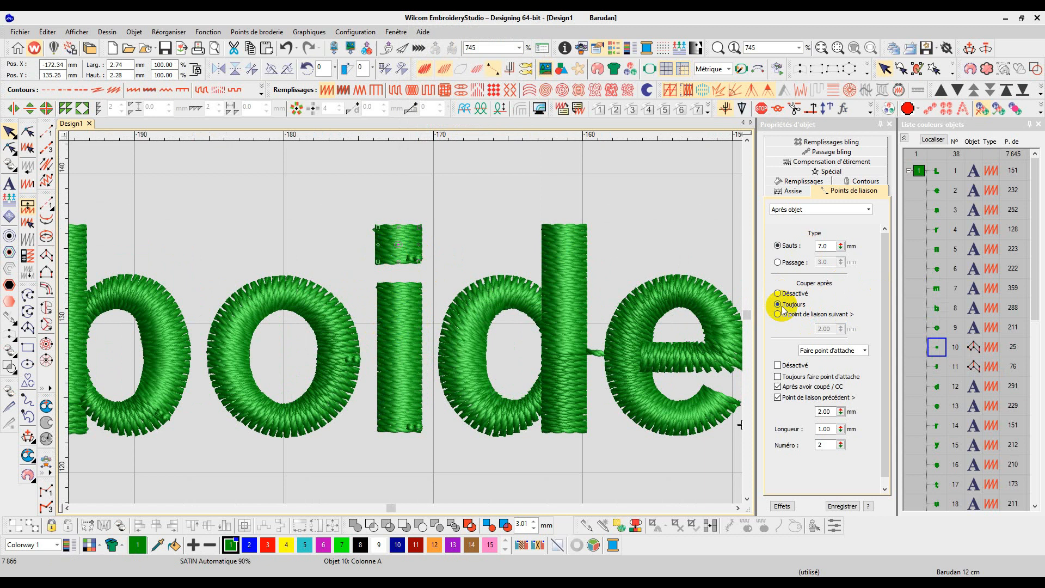
Step: Set the "d", "e" and "r" of "emboidery" to always trim after them
{"action": "left_click", "coordinate": [542, 375]}
{"action": "left_click", "coordinate": [784, 304]}
{"action": "left_click", "coordinate": [624, 393]}
{"action": "scroll", "coordinate": [625, 392], "scroll_direction": "down", "scroll_amount": 2}
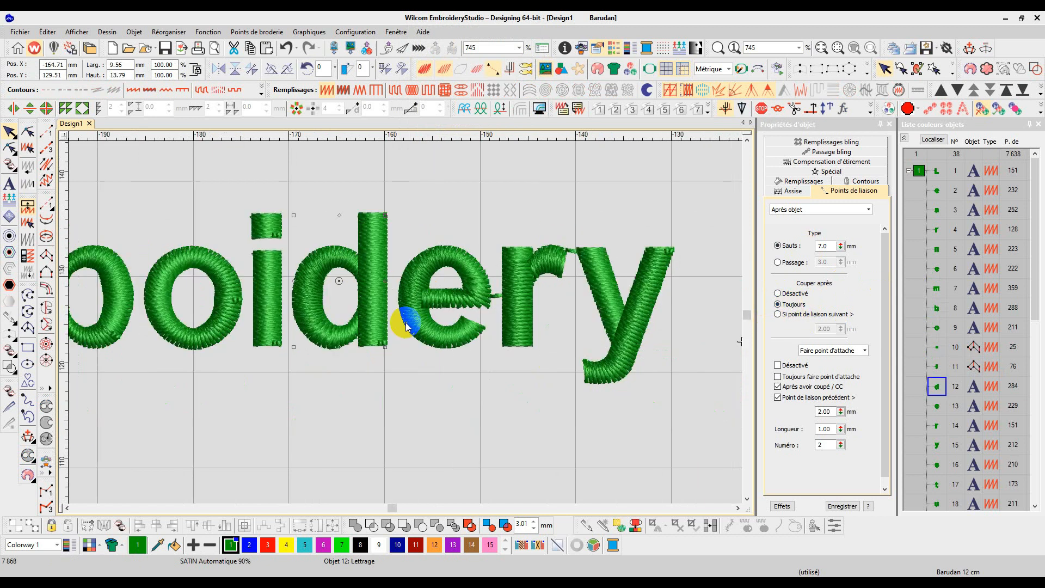
{"action": "left_click", "coordinate": [792, 304]}
{"action": "left_click", "coordinate": [560, 259]}
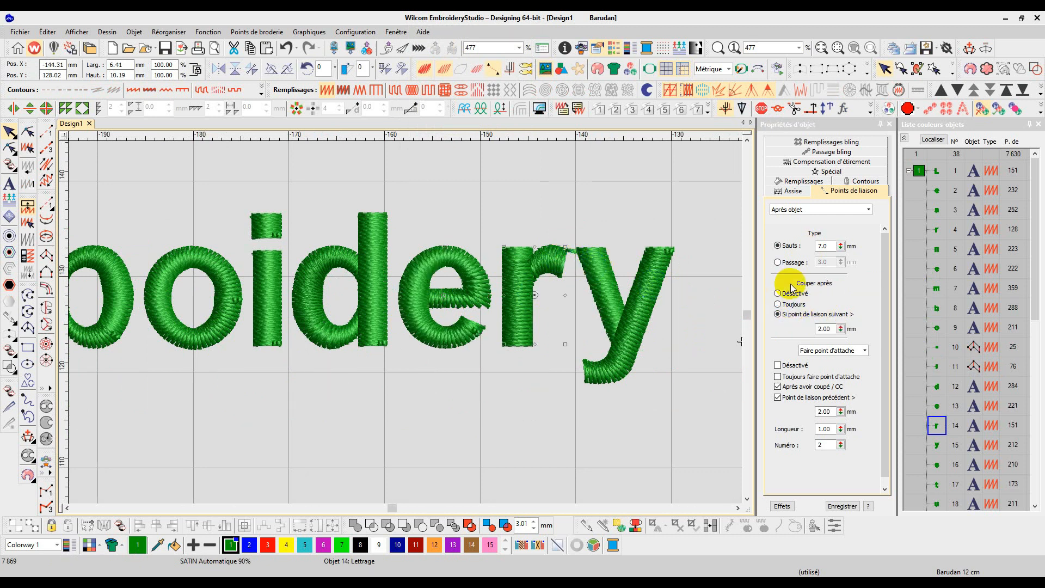
{"action": "left_click", "coordinate": [779, 304]}
Step: Set the "d" and "i" of "studio" to always trim after them
{"action": "scroll", "coordinate": [681, 292], "scroll_direction": "down", "scroll_amount": 3}
{"action": "scroll", "coordinate": [406, 322], "scroll_direction": "up", "scroll_amount": 2}
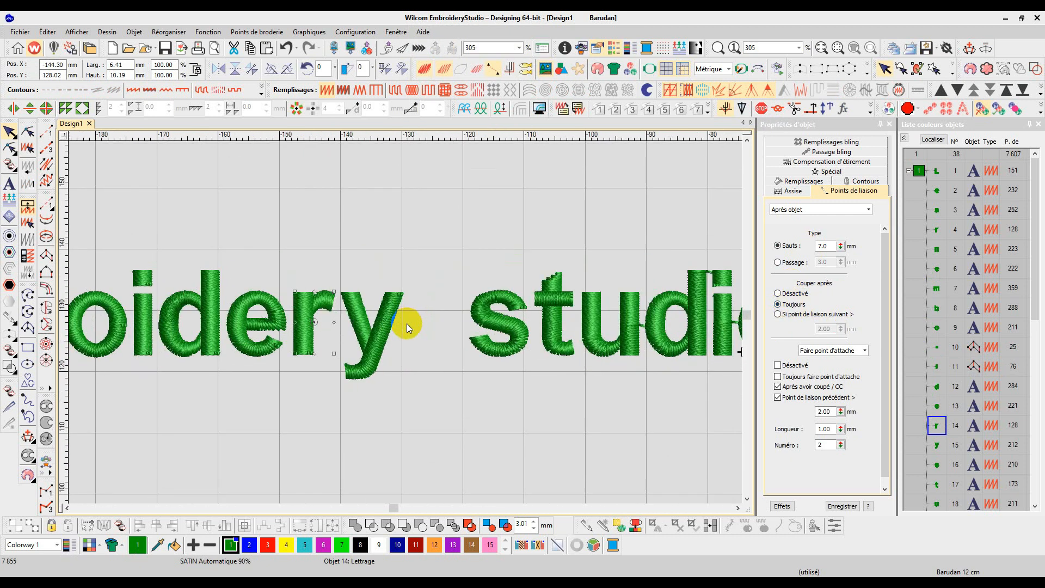
{"action": "scroll", "coordinate": [610, 354], "scroll_direction": "down", "scroll_amount": 2}
{"action": "scroll", "coordinate": [406, 322], "scroll_direction": "up", "scroll_amount": 2}
{"action": "left_click", "coordinate": [417, 314]}
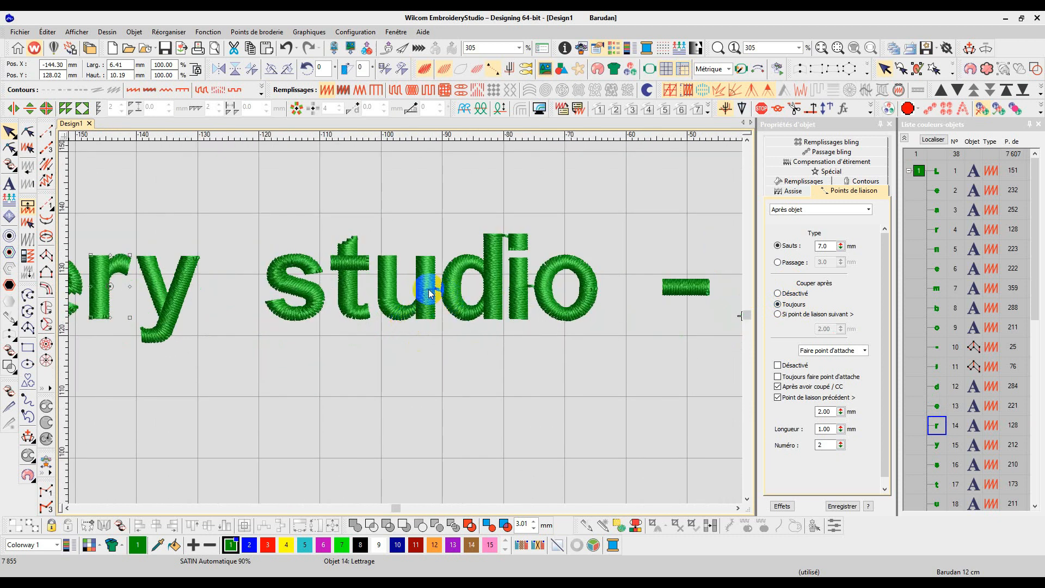
{"action": "left_click", "coordinate": [797, 305]}
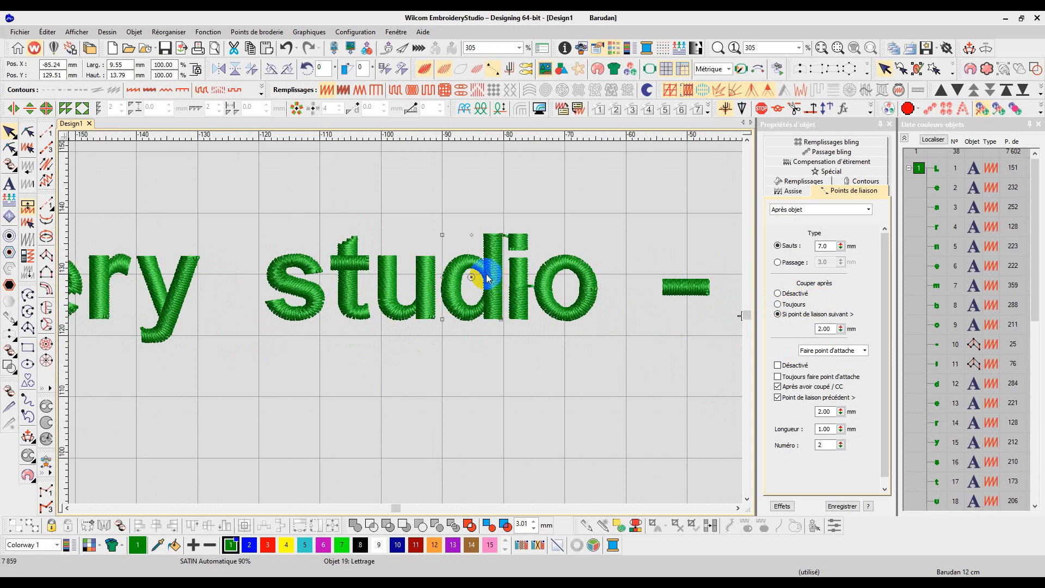
{"action": "left_click", "coordinate": [792, 304]}
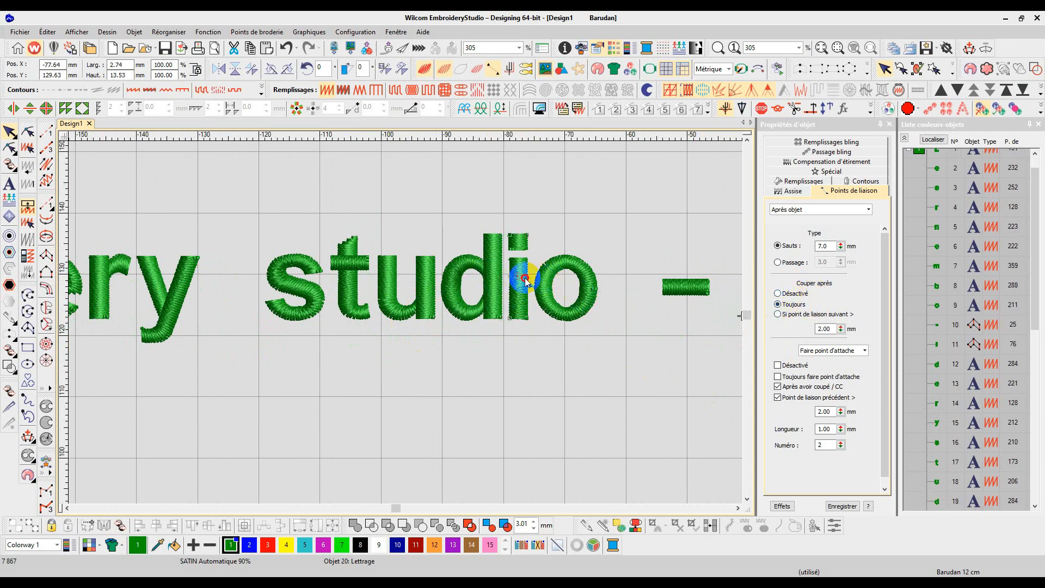
{"action": "left_click", "coordinate": [789, 305]}
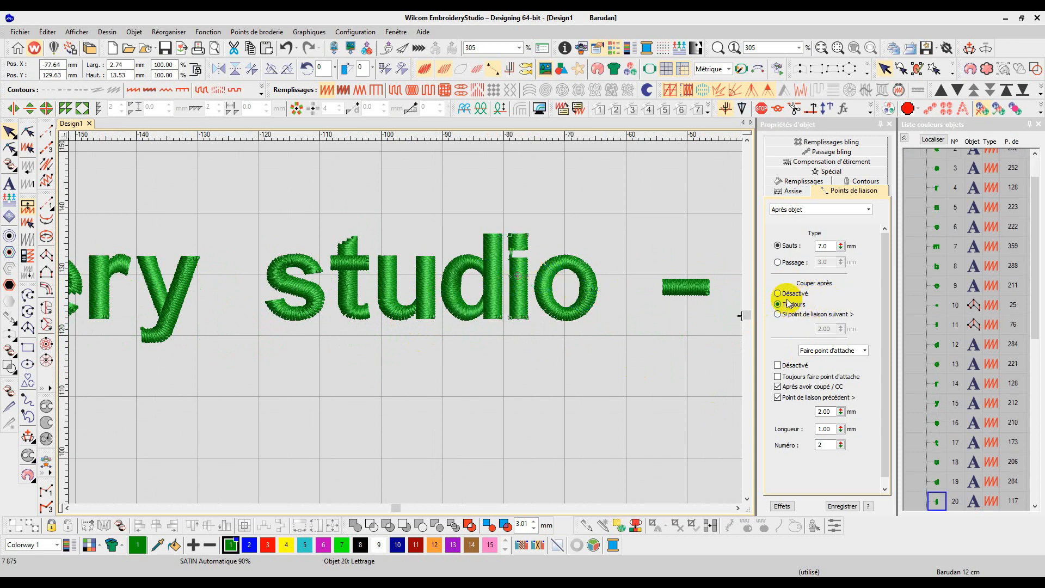
Step: Break apart the "i" of "studio" into separate objects
{"action": "right_click", "coordinate": [521, 298]}
{"action": "left_click", "coordinate": [539, 270]}
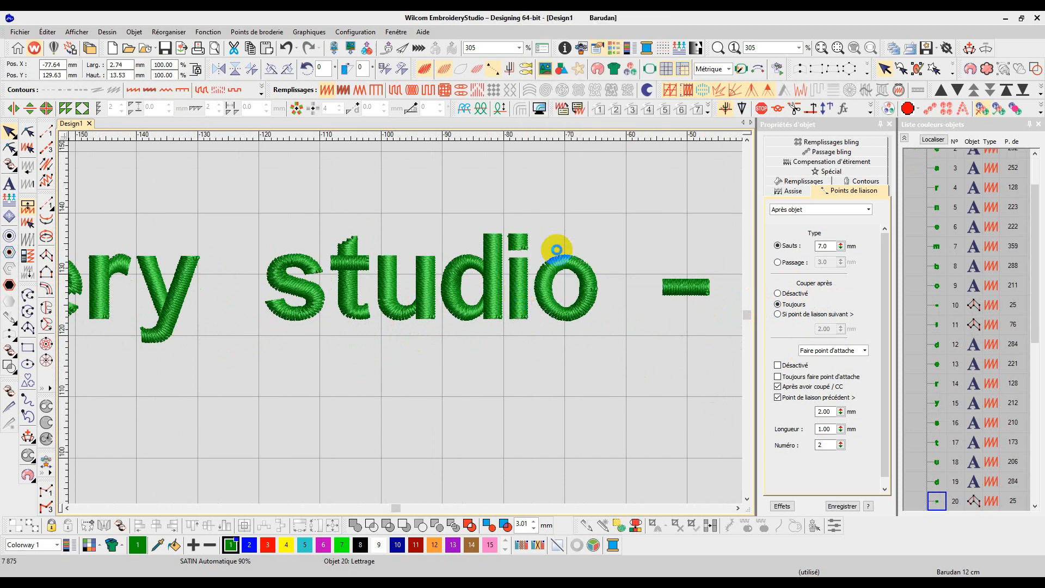
{"action": "left_click", "coordinate": [586, 315]}
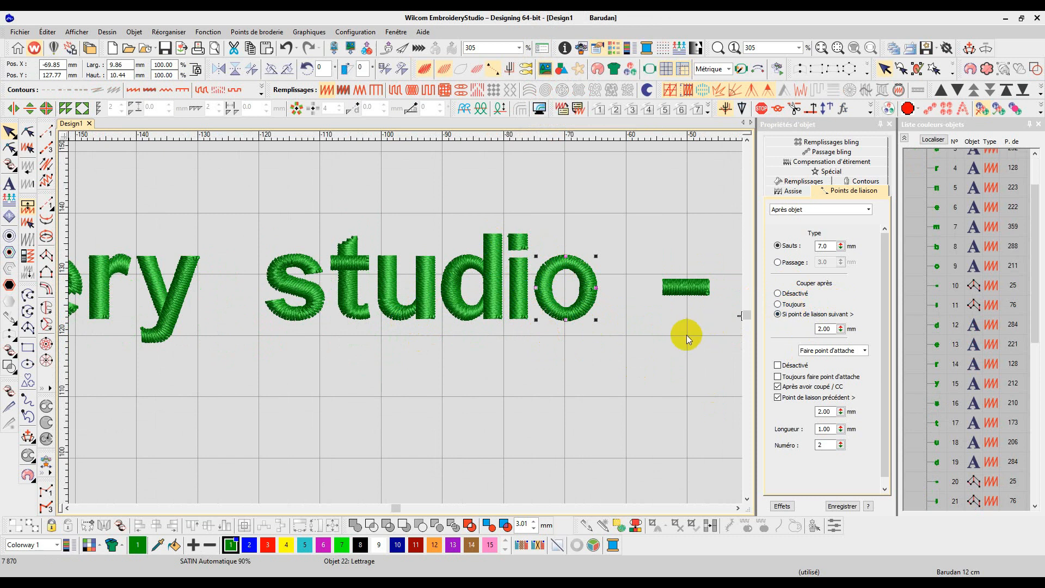
Step: Set the "M" of "Microtech" to always trim after it
{"action": "scroll", "coordinate": [687, 335], "scroll_direction": "right", "scroll_amount": 3}
{"action": "scroll", "coordinate": [407, 322], "scroll_direction": "right", "scroll_amount": 3}
{"action": "scroll", "coordinate": [407, 321], "scroll_direction": "up", "scroll_amount": 1}
{"action": "left_click", "coordinate": [437, 298]}
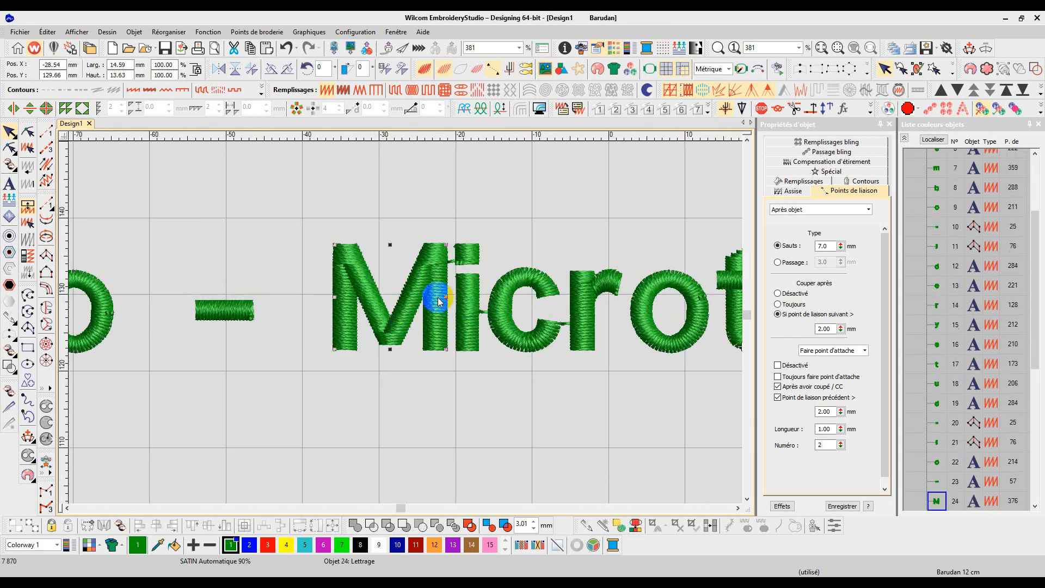
{"action": "left_click", "coordinate": [776, 313]}
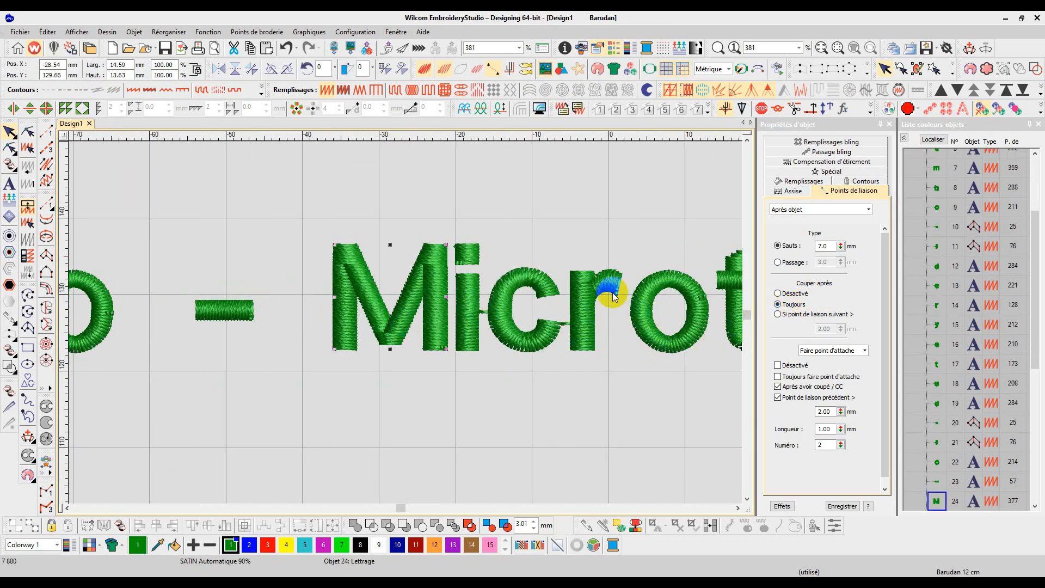
Step: Set the "i" of "Microtech" to always trim after it and break it apart
{"action": "left_click", "coordinate": [467, 298]}
{"action": "left_click", "coordinate": [777, 304]}
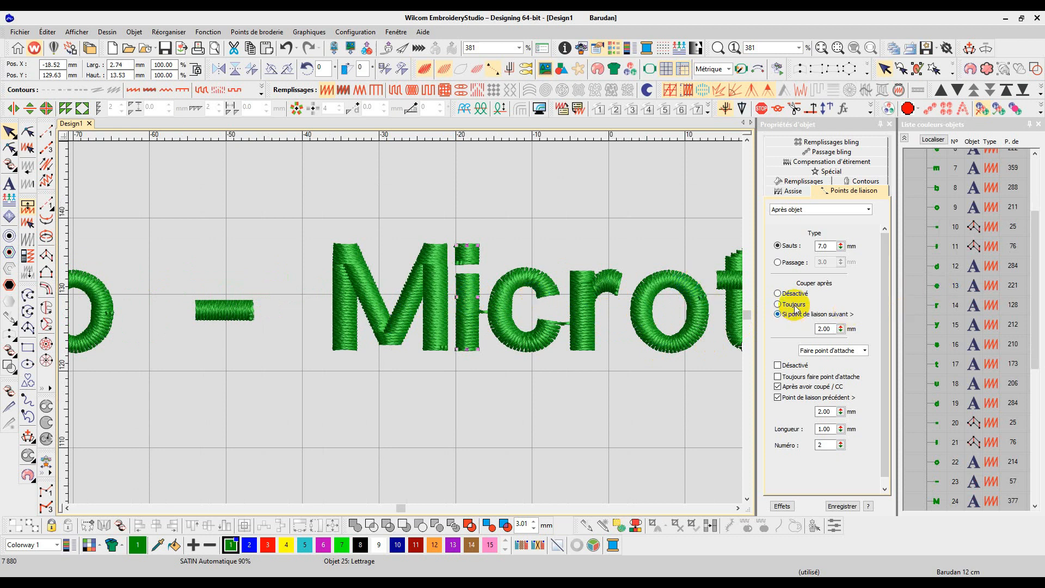
{"action": "right_click", "coordinate": [461, 298]}
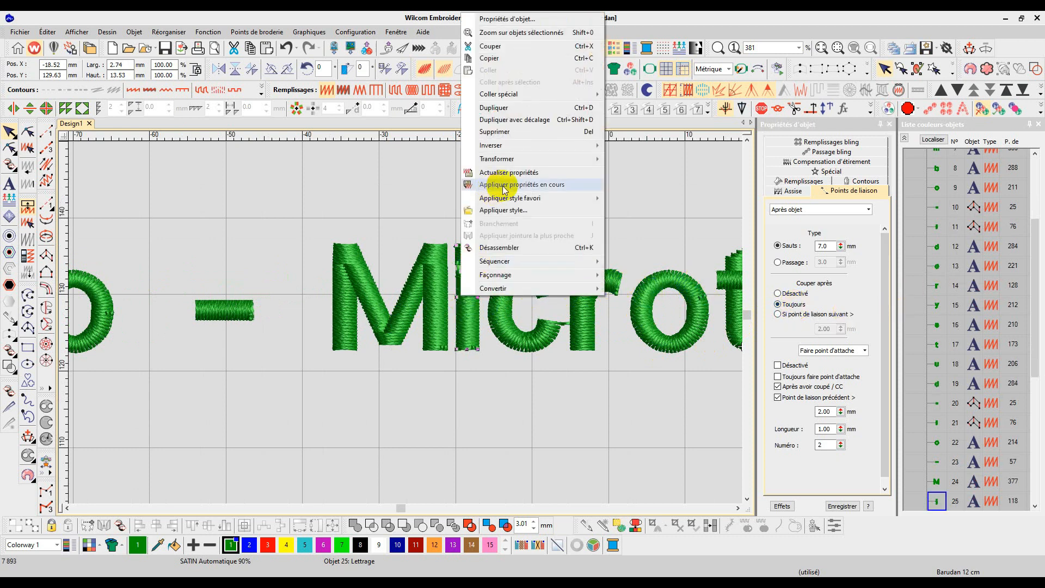
{"action": "left_click", "coordinate": [499, 248]}
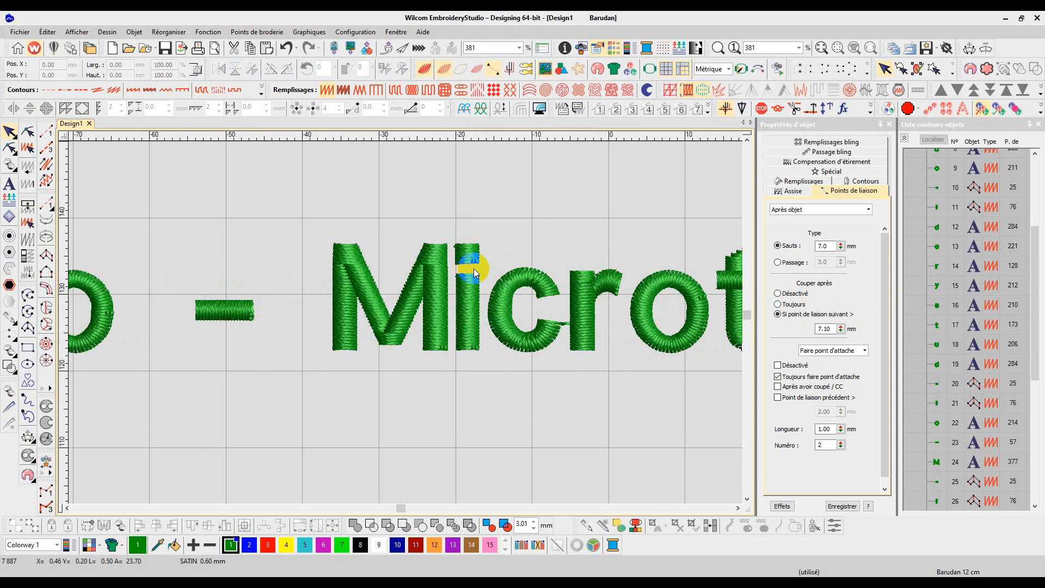
Step: Set the "c" and "o" of "Microtech" to always trim after them
{"action": "left_click", "coordinate": [512, 313]}
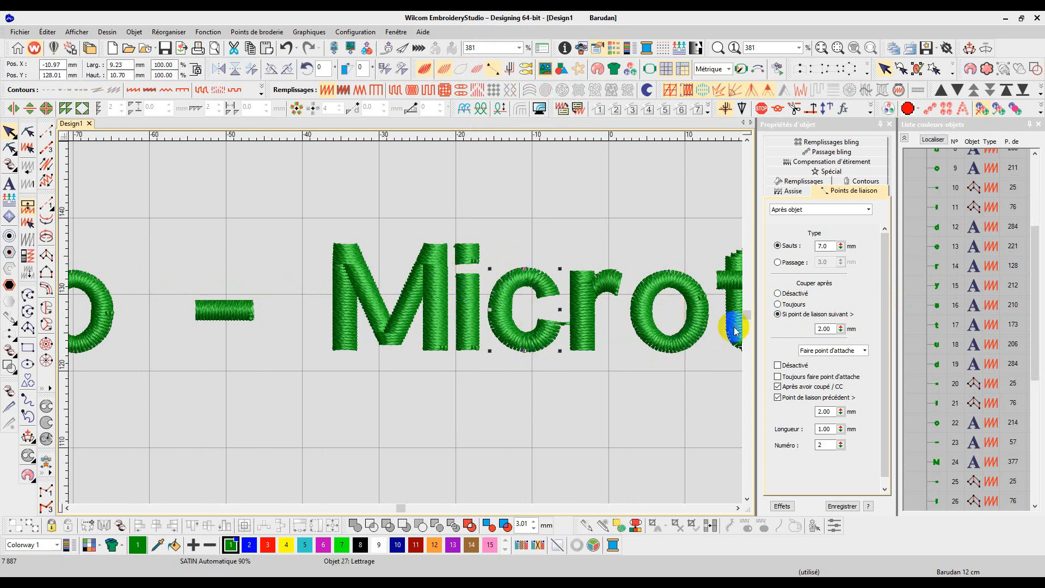
{"action": "left_click", "coordinate": [794, 308]}
{"action": "scroll", "coordinate": [678, 320], "scroll_direction": "down", "scroll_amount": 2}
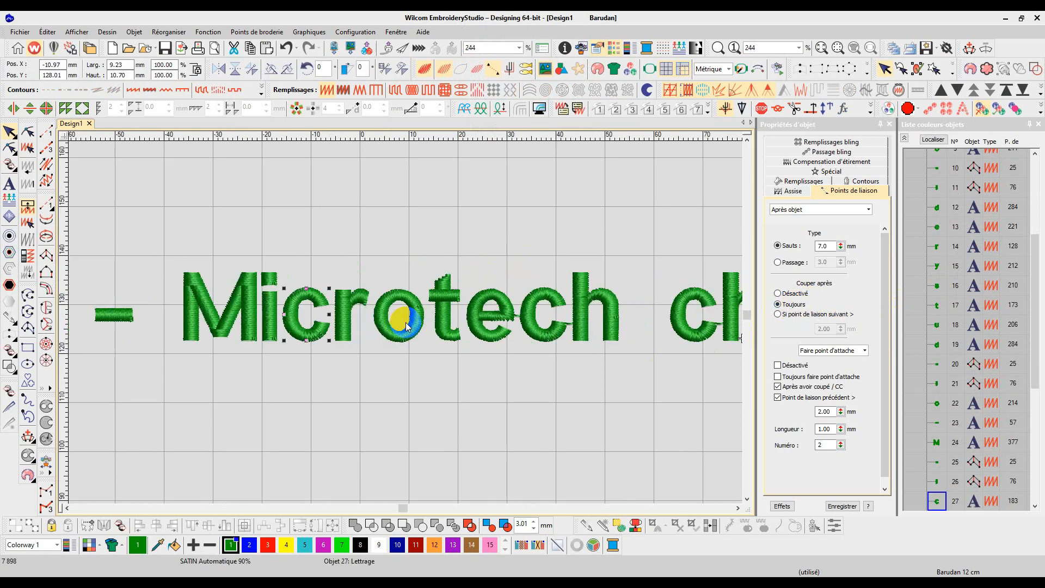
{"action": "left_click", "coordinate": [477, 317]}
{"action": "left_click", "coordinate": [798, 304]}
Step: Set the second "c" of "Microtech" to always trim after it
{"action": "left_click", "coordinate": [558, 327]}
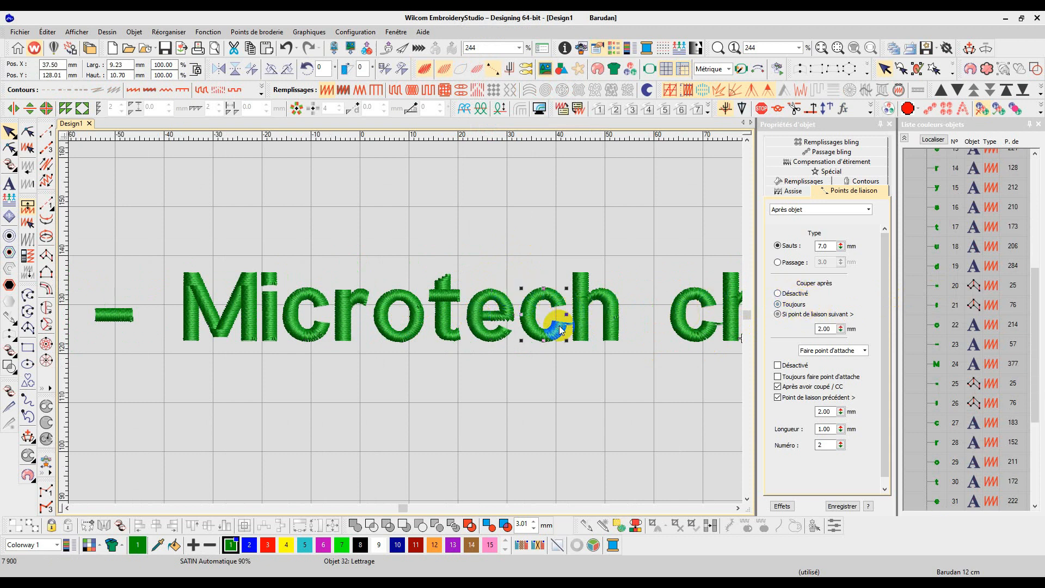
{"action": "right_click", "coordinate": [560, 329]}
{"action": "left_click", "coordinate": [814, 303]}
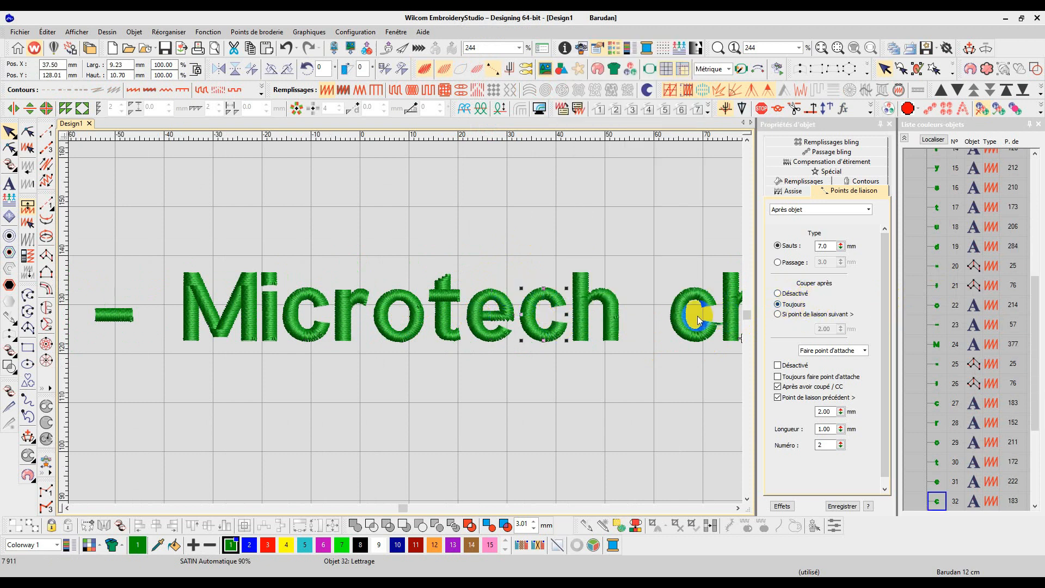
Step: Set the "c" of "channel" to always trim after it
{"action": "scroll", "coordinate": [403, 321], "scroll_direction": "down", "scroll_amount": 2}
{"action": "scroll", "coordinate": [406, 329], "scroll_direction": "up", "scroll_amount": 2}
{"action": "left_click", "coordinate": [405, 330]}
{"action": "left_click", "coordinate": [786, 304]}
Step: Set the "h" and "a" of "channel" to always trim after them
{"action": "left_click", "coordinate": [465, 315]}
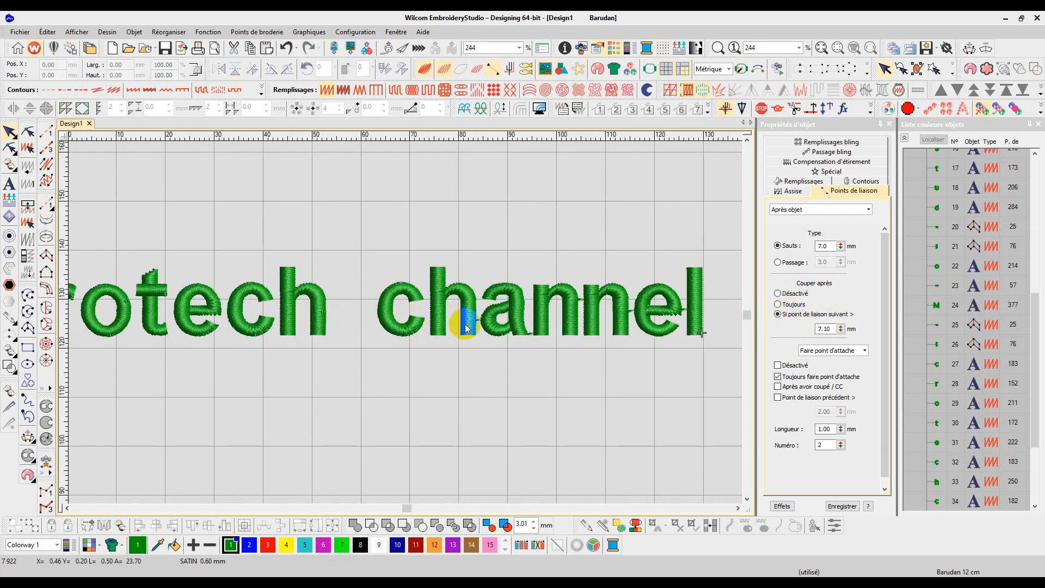
{"action": "left_click", "coordinate": [825, 310]}
{"action": "left_click", "coordinate": [513, 319]}
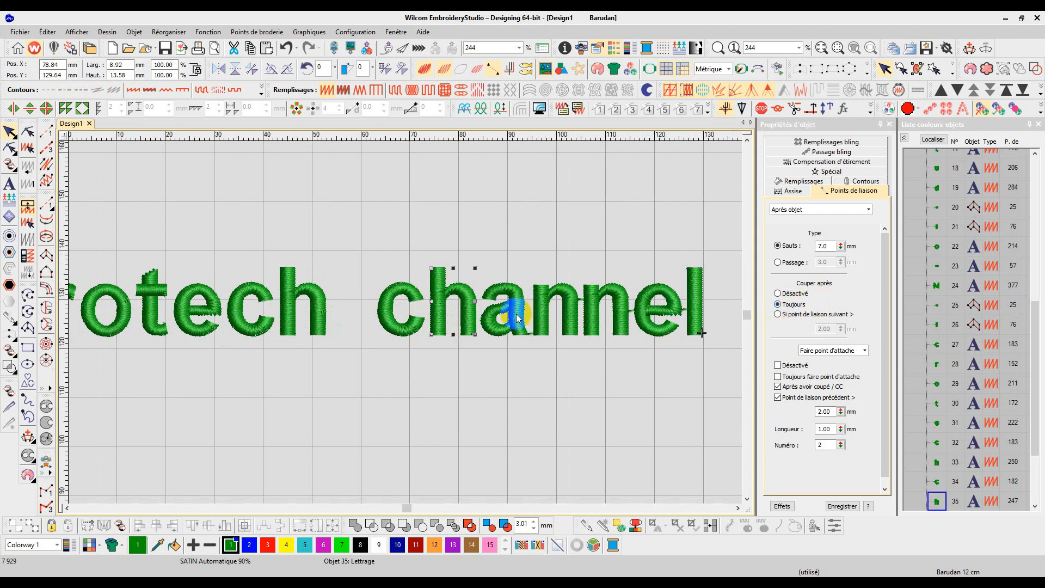
{"action": "left_click", "coordinate": [789, 304]}
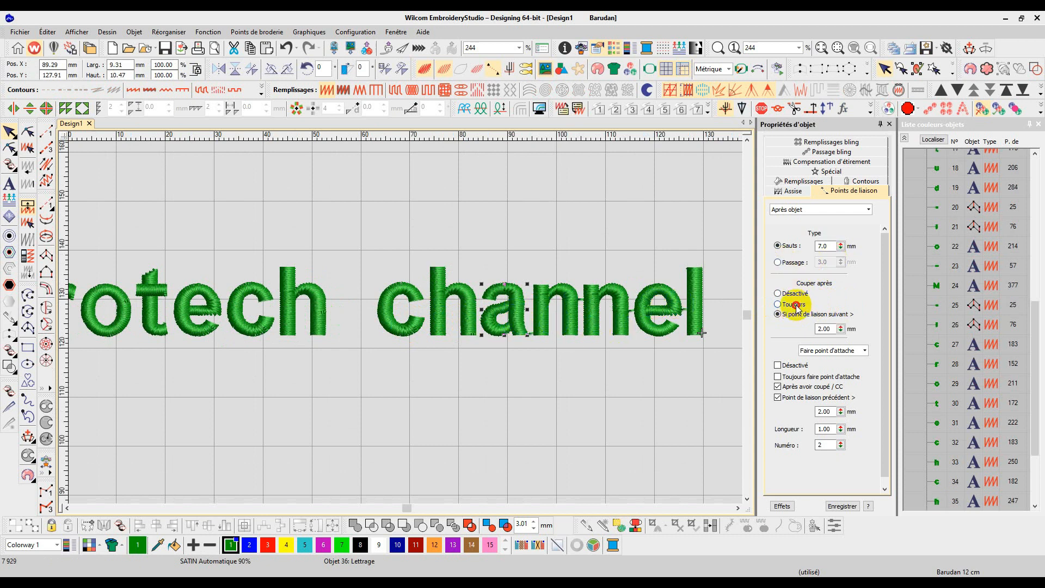
Step: Set the final "e" of "channel" to always trim after it
{"action": "scroll", "coordinate": [572, 332], "scroll_direction": "up", "scroll_amount": 2}
{"action": "left_click", "coordinate": [402, 294]}
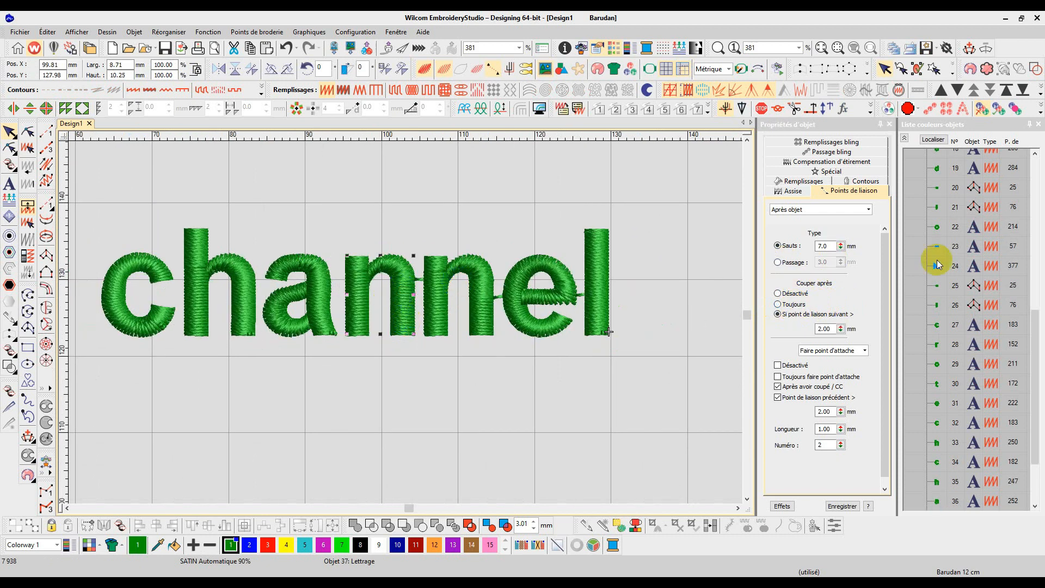
{"action": "left_click", "coordinate": [478, 296]}
{"action": "left_click", "coordinate": [556, 298]}
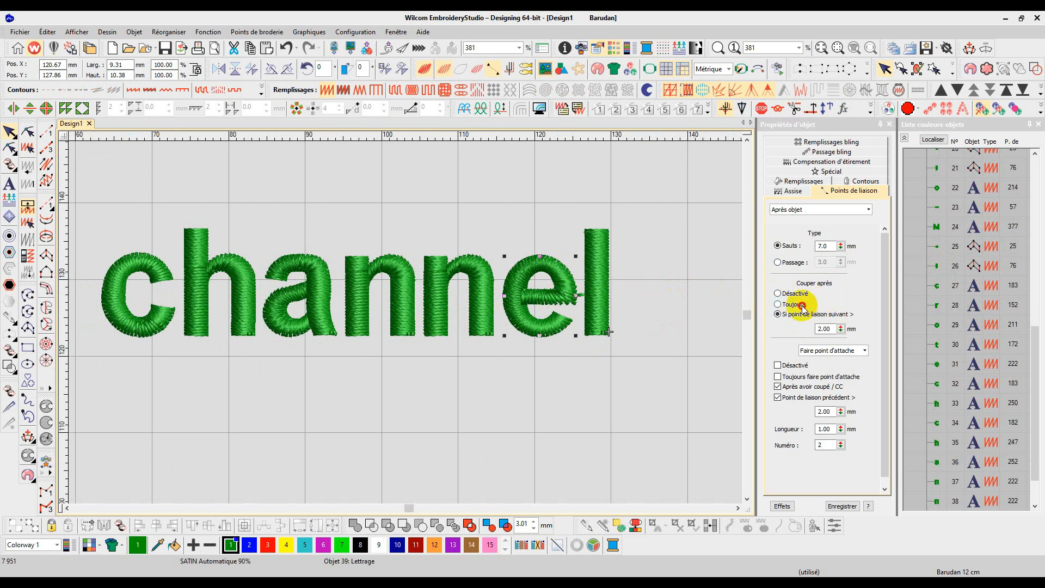
{"action": "left_click", "coordinate": [779, 304]}
{"action": "left_click", "coordinate": [648, 311]}
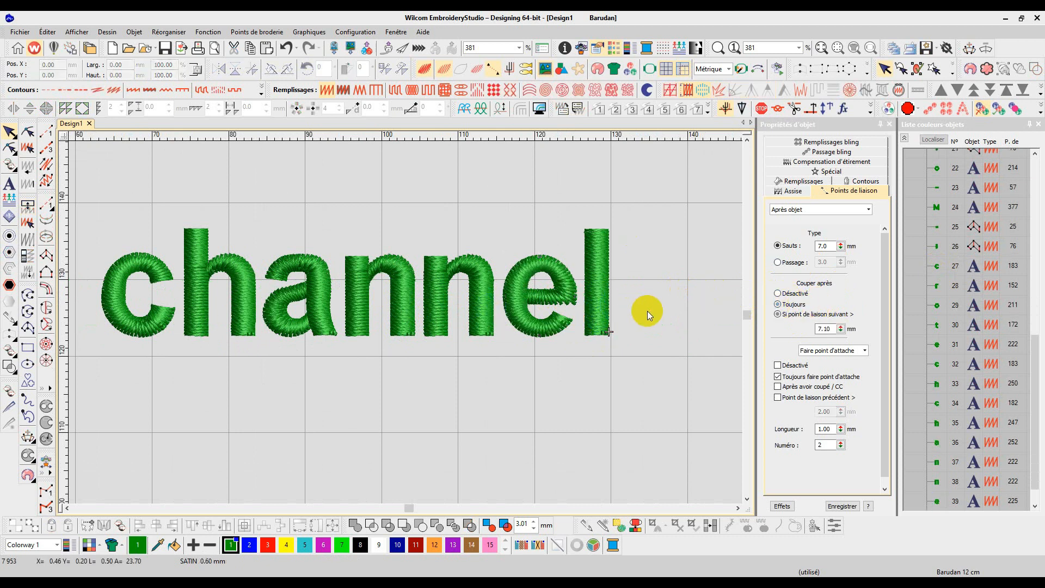
Step: Select all the letter objects of the whole lettering with a selection box
{"action": "scroll", "coordinate": [406, 322], "scroll_direction": "down", "scroll_amount": 10}
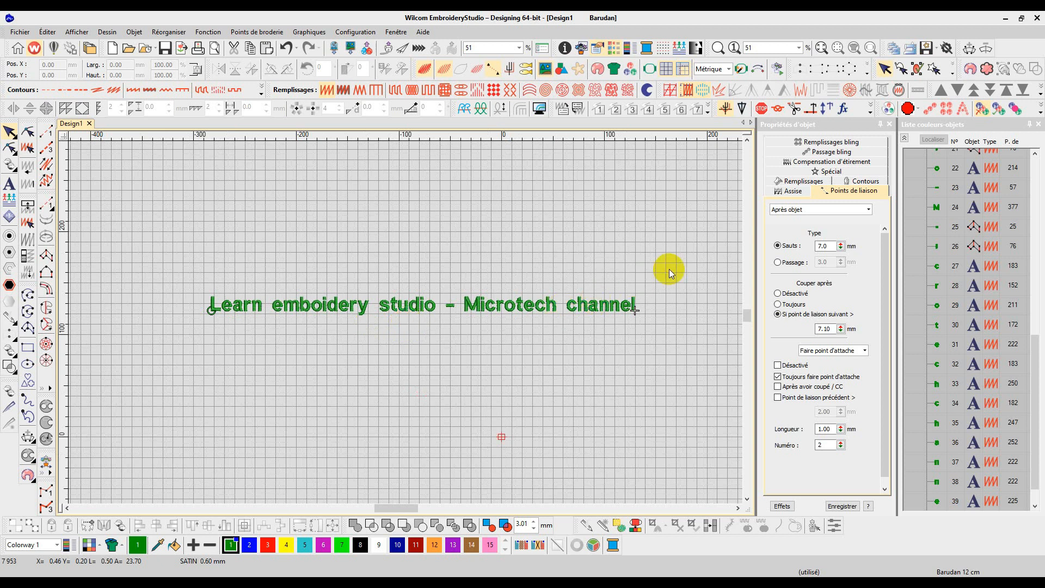
{"action": "scroll", "coordinate": [936, 305], "scroll_direction": "up", "scroll_amount": 6}
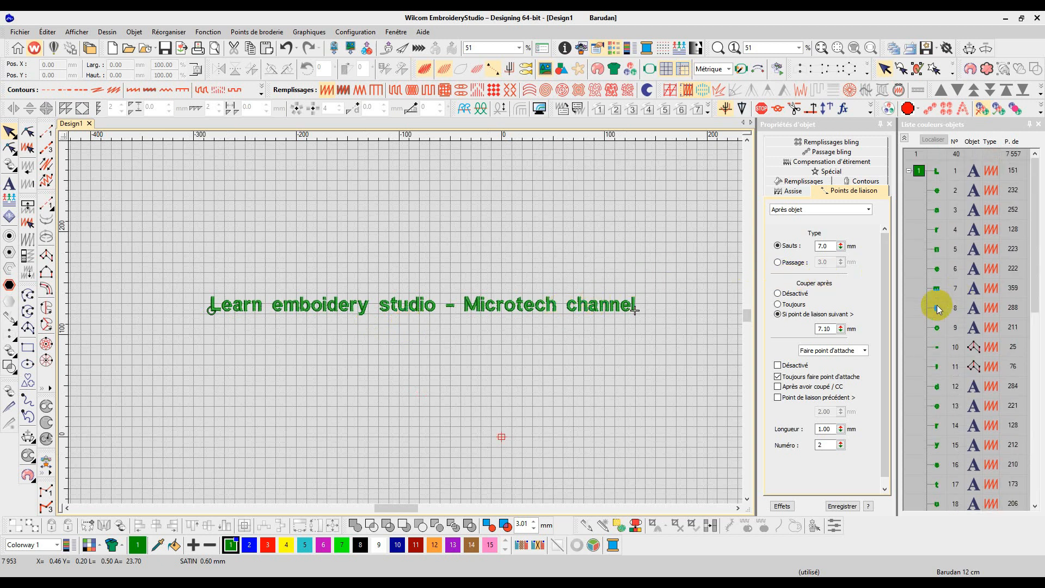
{"action": "left_click_drag", "start_coordinate": [666, 258], "coordinate": [189, 354]}
{"action": "scroll", "coordinate": [216, 334], "scroll_direction": "up", "scroll_amount": 7}
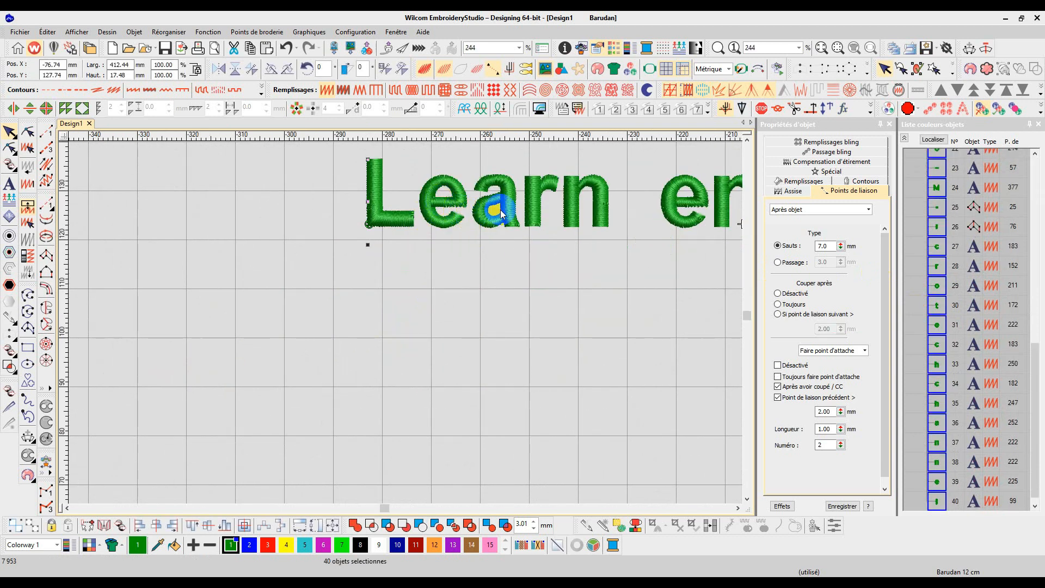
{"action": "scroll", "coordinate": [524, 215], "scroll_direction": "down", "scroll_amount": 3}
{"action": "scroll", "coordinate": [406, 326], "scroll_direction": "down", "scroll_amount": 1}
{"action": "scroll", "coordinate": [409, 339], "scroll_direction": "up", "scroll_amount": 1}
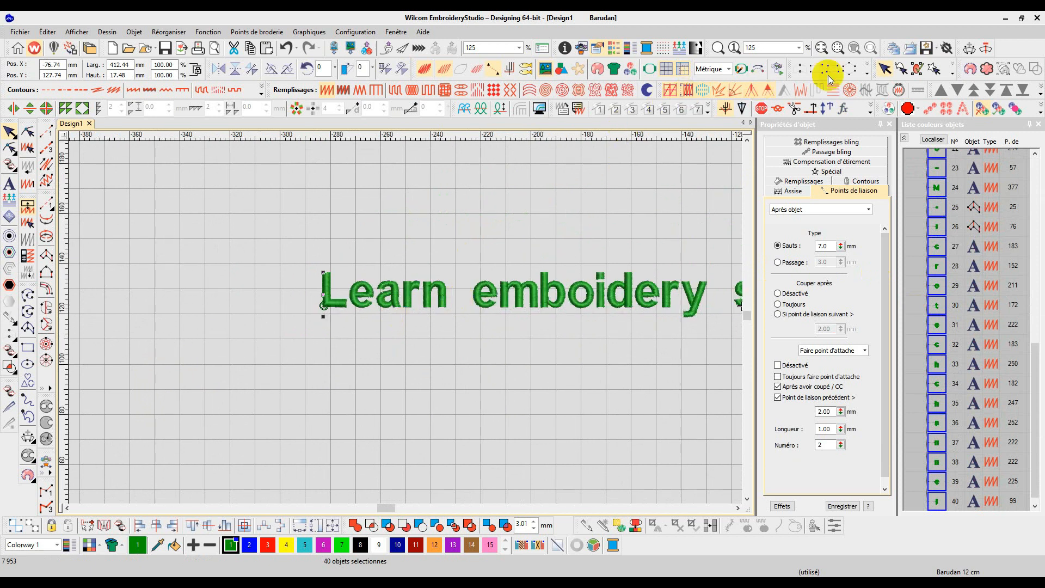
Step: Start the embroidery simulator and raise its playback speed
{"action": "left_click", "coordinate": [758, 71]}
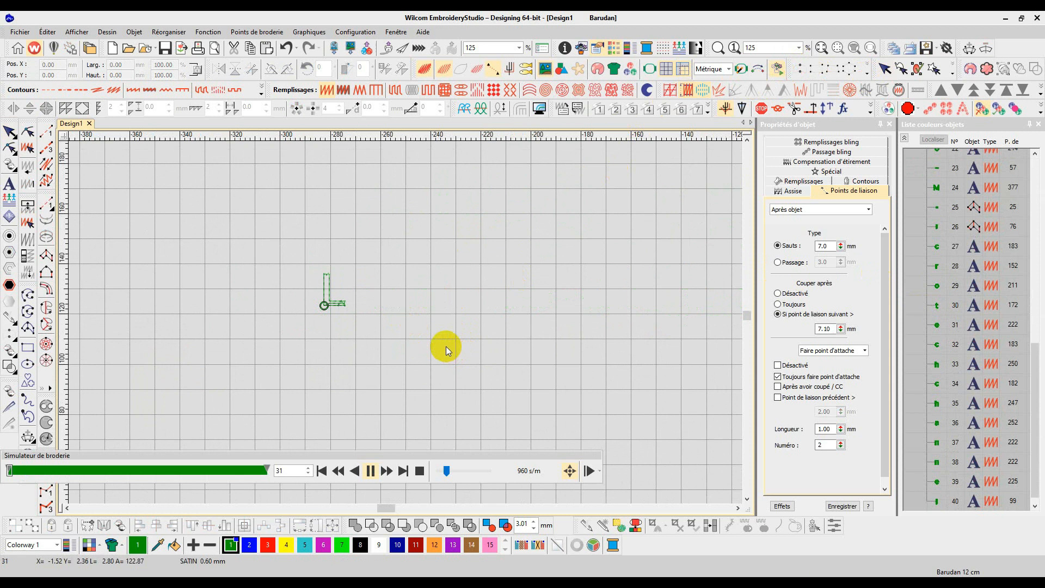
{"action": "left_click_drag", "start_coordinate": [446, 470], "coordinate": [474, 470]}
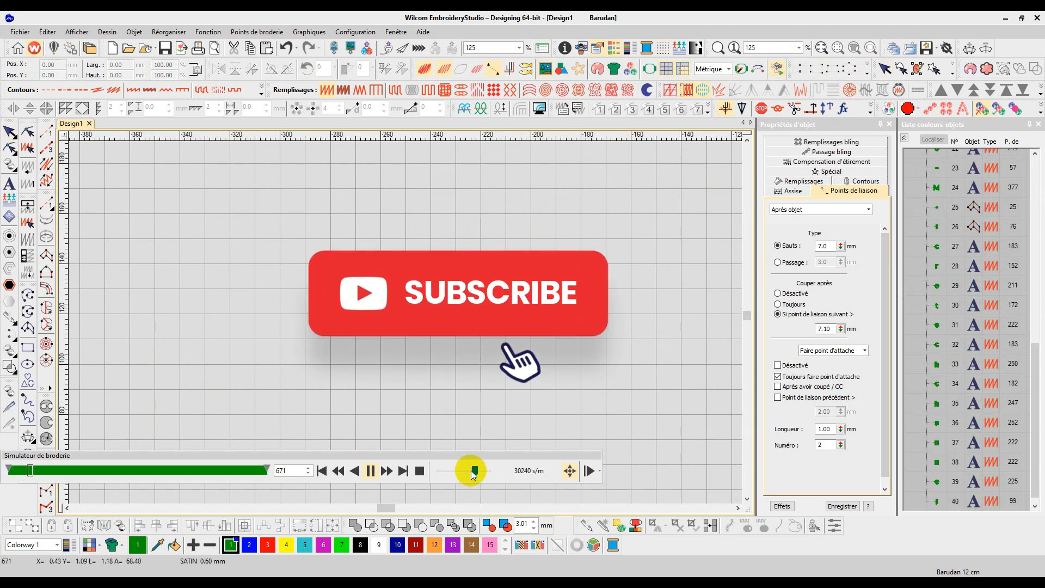